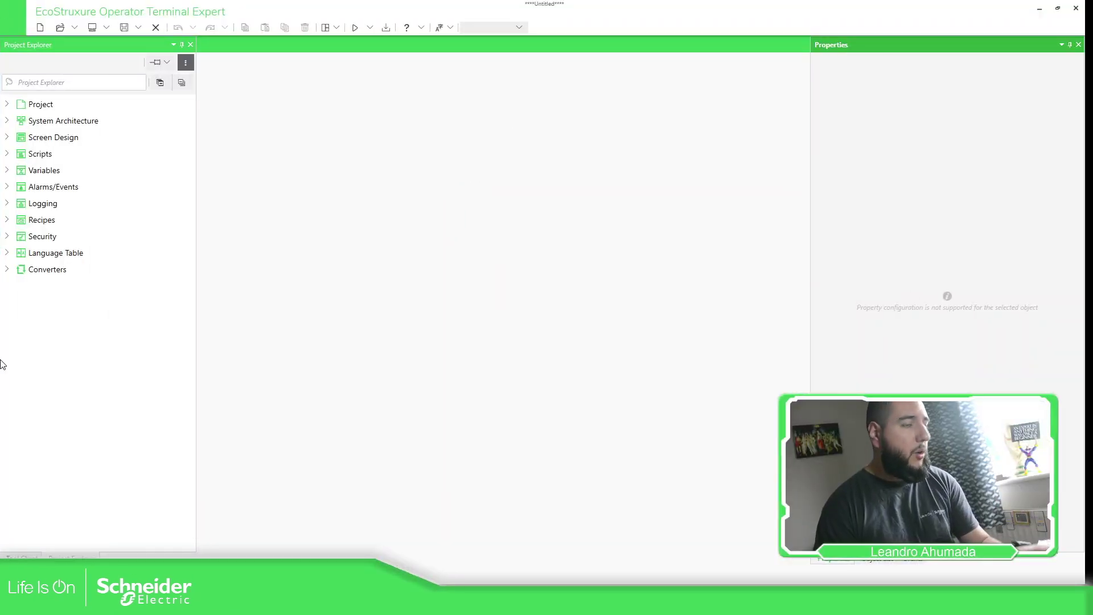
- Expand the full project tree and open S00001 : Screen1 on the editing canvas
{"action": "left_click", "coordinate": [160, 82]}
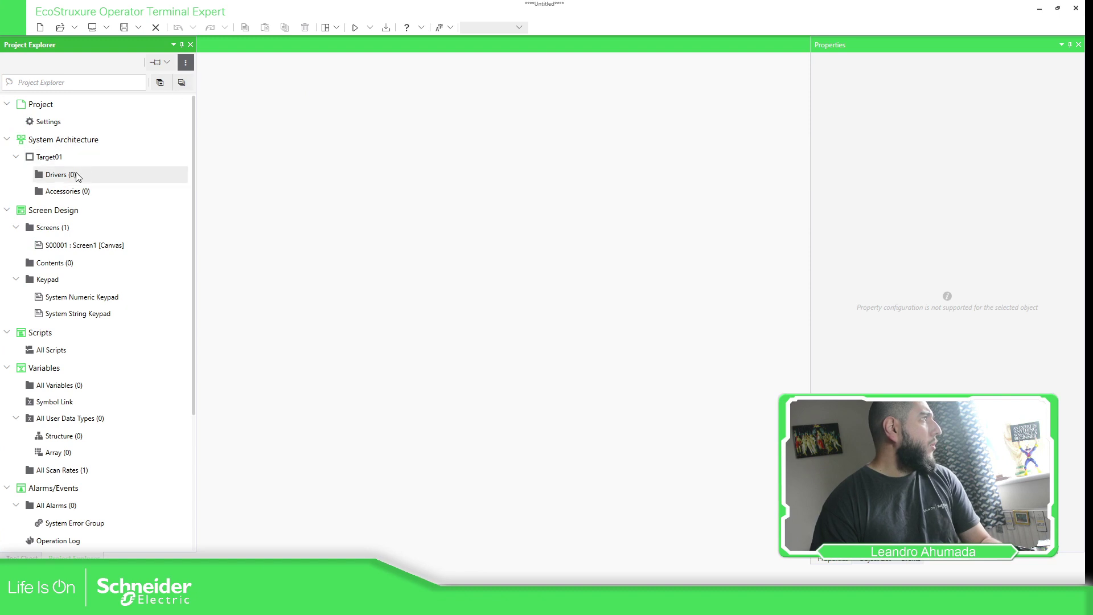
{"action": "left_click", "coordinate": [81, 244]}
{"action": "double_click", "coordinate": [107, 245]}
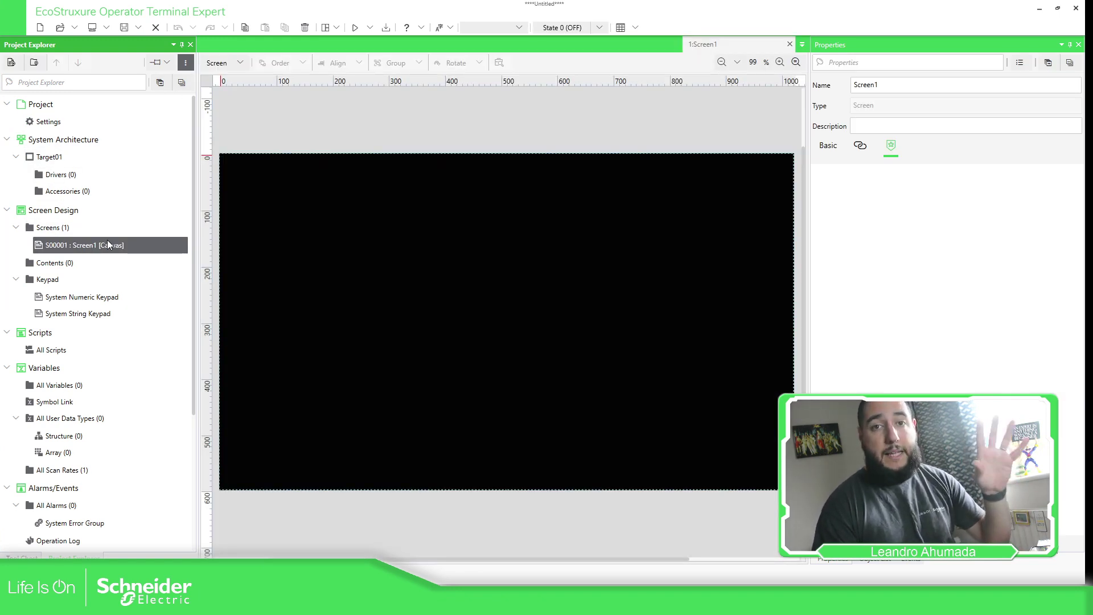
{"action": "left_click", "coordinate": [408, 120]}
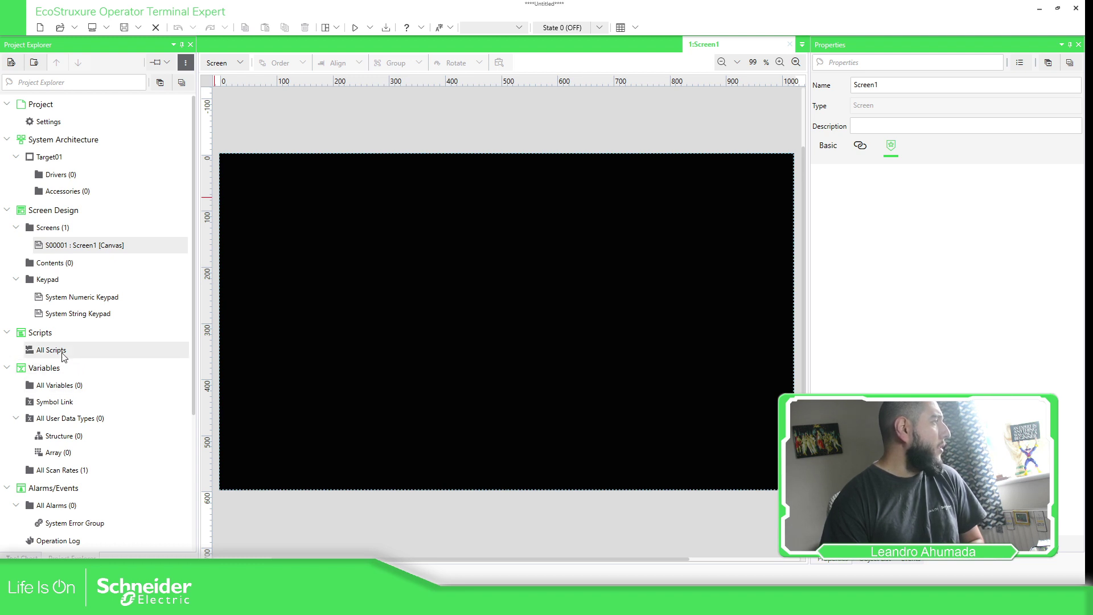
- In All Variables, add two internal BOOL variables and name them xEn and xFlashing
{"action": "double_click", "coordinate": [57, 385]}
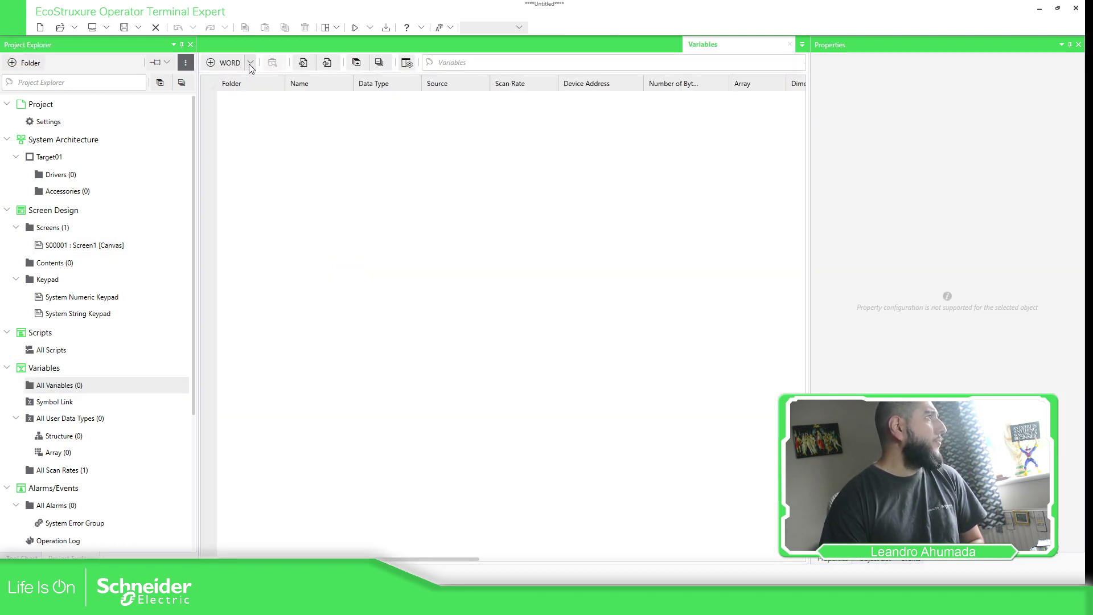
{"action": "left_click", "coordinate": [251, 64]}
{"action": "left_click", "coordinate": [232, 81]}
{"action": "left_click", "coordinate": [286, 106]}
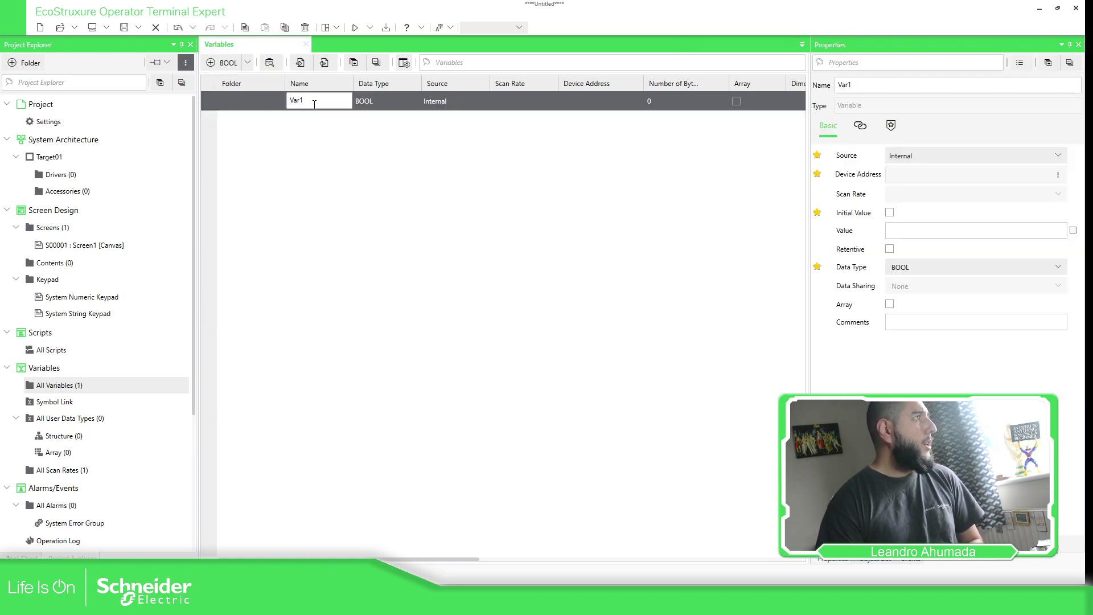
{"action": "type", "text": "xEn"}
{"action": "key", "text": "Return"}
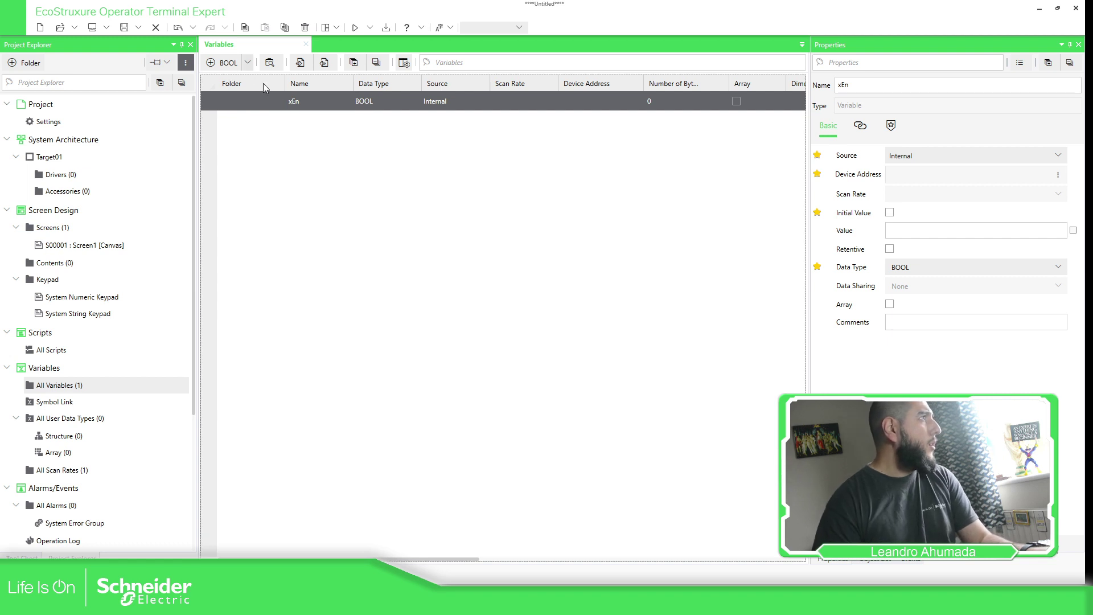
{"action": "key", "text": "Insert"}
{"action": "left_click", "coordinate": [317, 122]}
{"action": "type", "text": "xFlashing"}
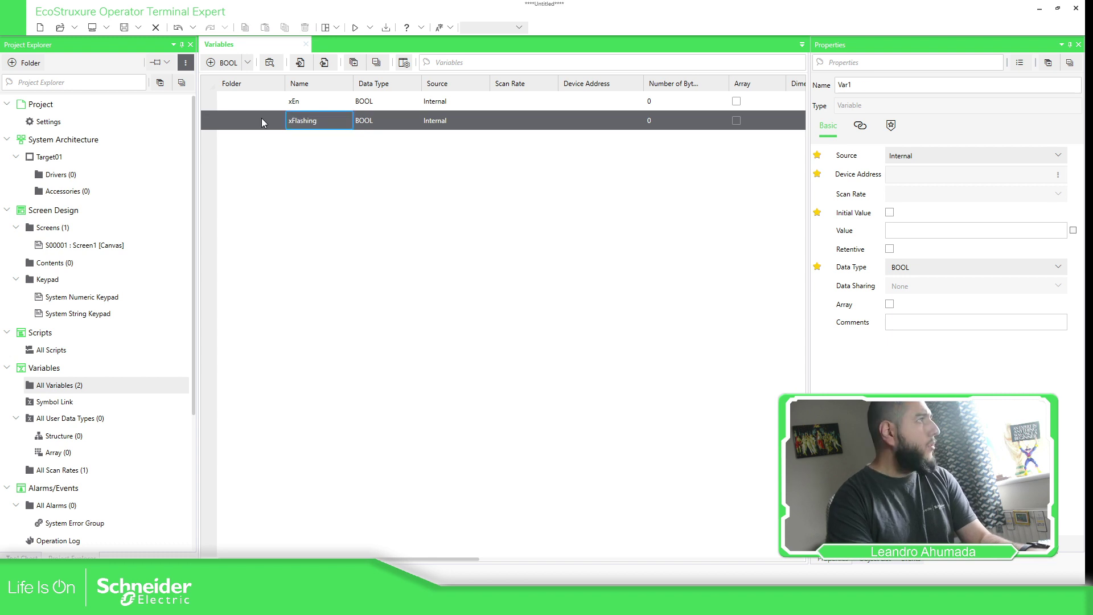
{"action": "key", "text": "Return"}
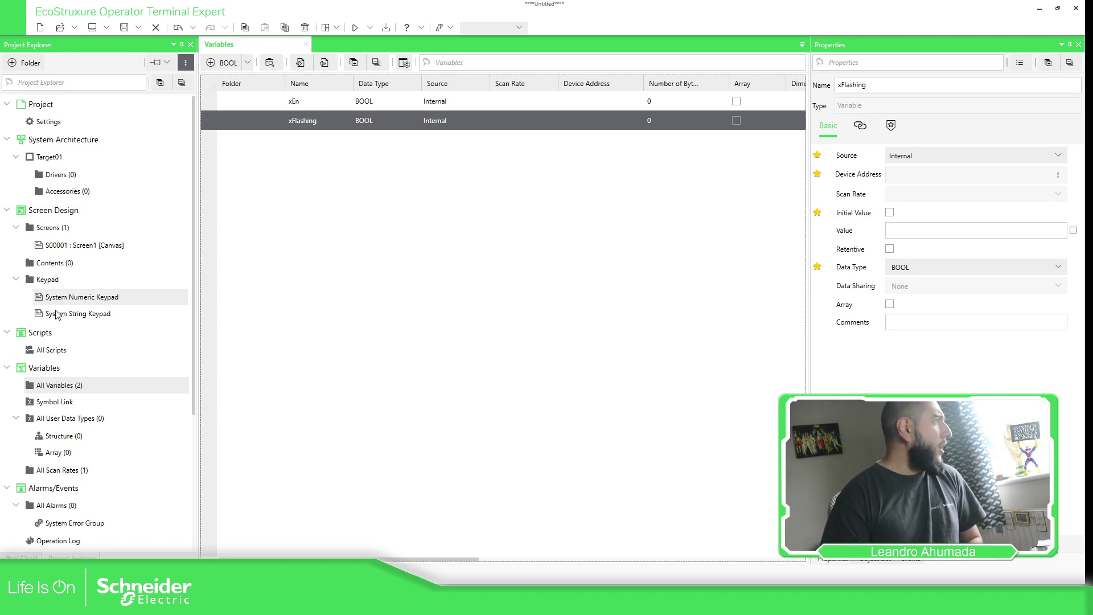
{"action": "double_click", "coordinate": [85, 248]}
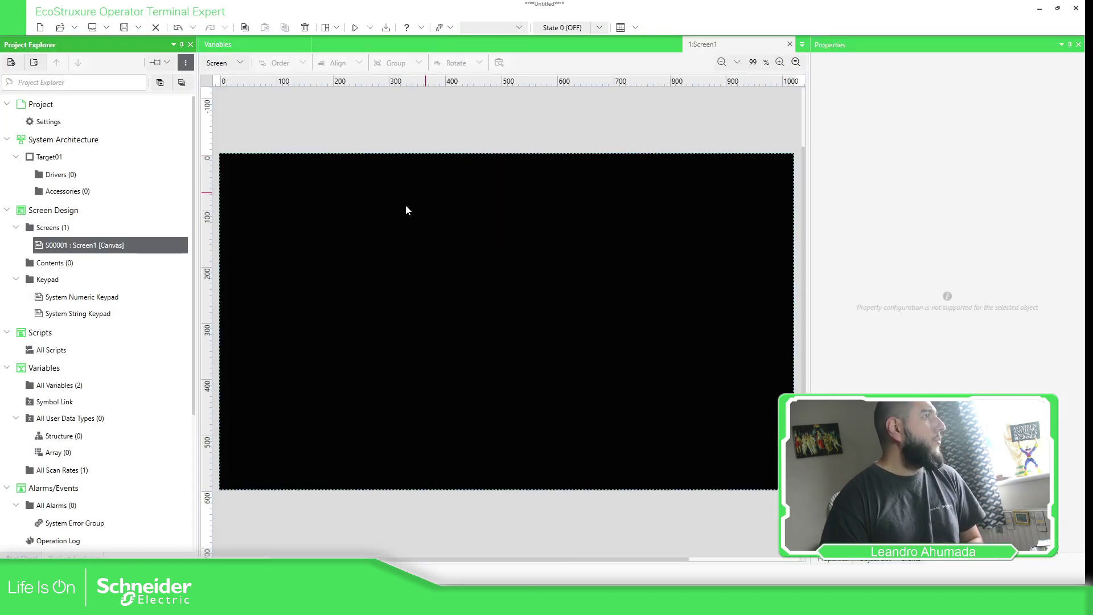
- Place a green ellipse near the top centre of Screen1, sized 164×126
{"action": "left_click", "coordinate": [408, 209]}
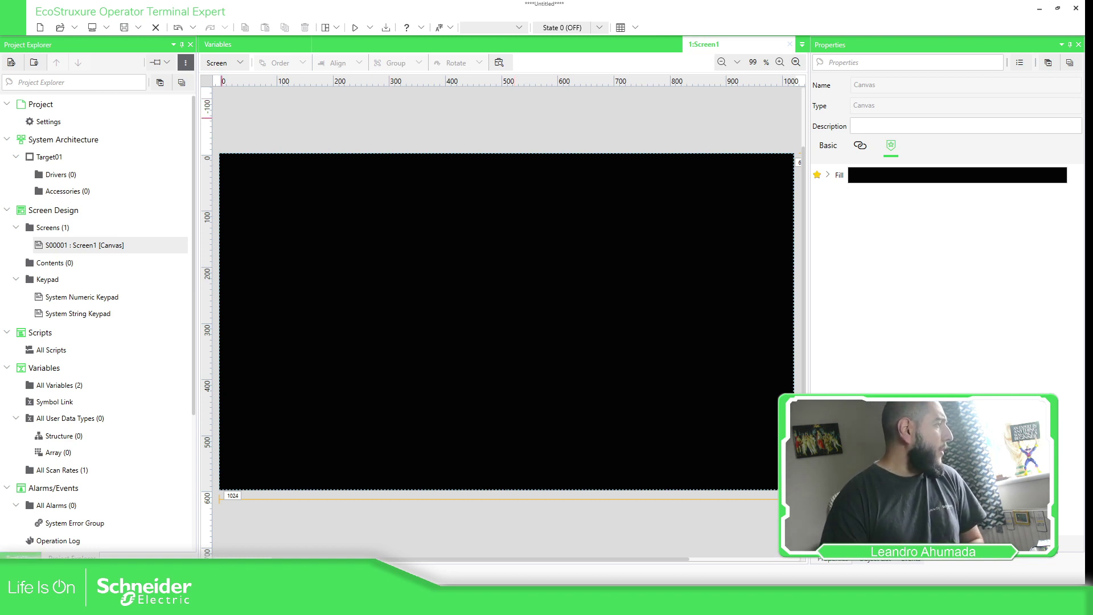
{"action": "left_click", "coordinate": [22, 556]}
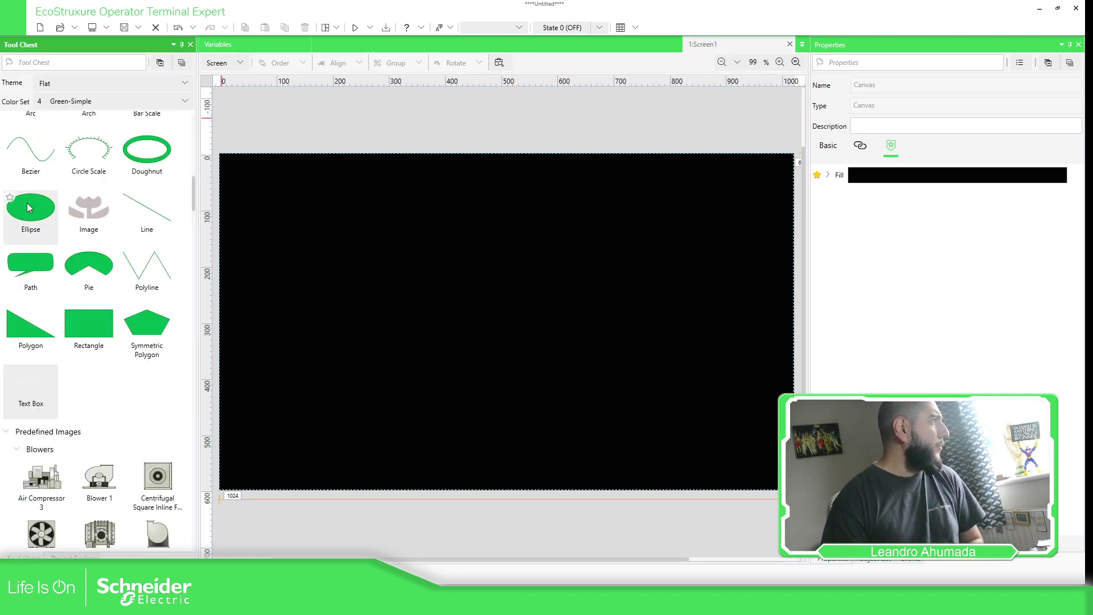
{"action": "left_click_drag", "start_coordinate": [403, 216], "coordinate": [535, 322]}
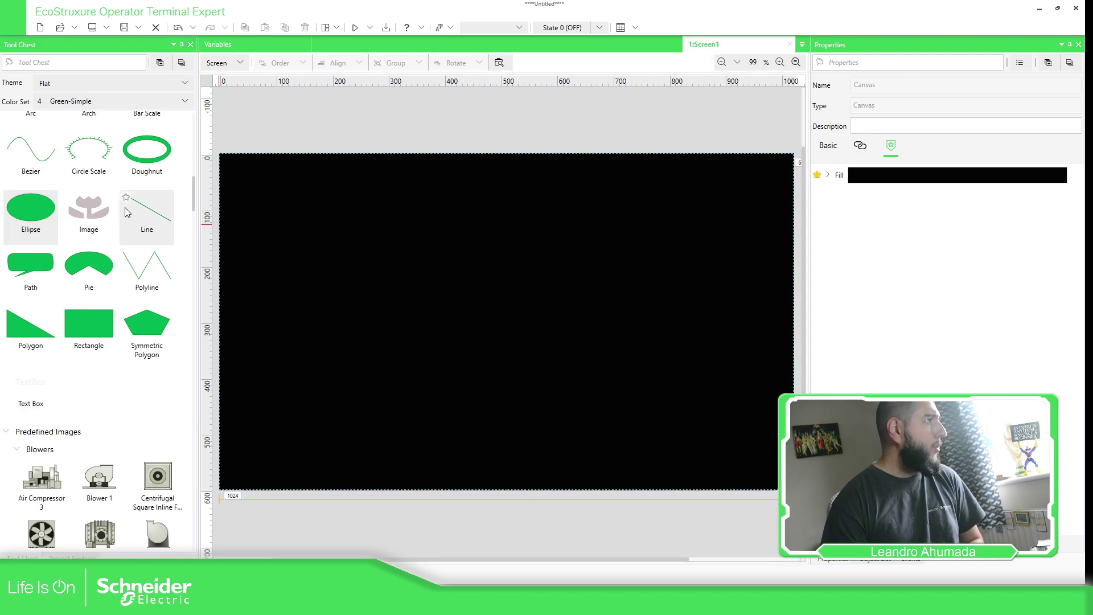
{"action": "left_click", "coordinate": [45, 218]}
{"action": "left_click", "coordinate": [459, 230]}
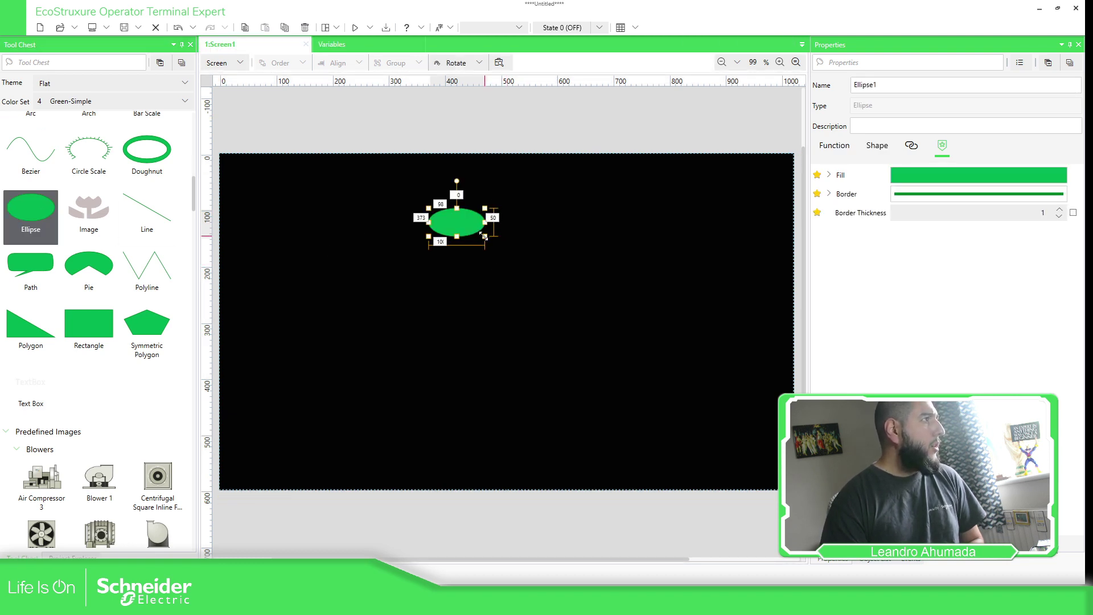
{"action": "left_click_drag", "start_coordinate": [484, 236], "coordinate": [520, 279]}
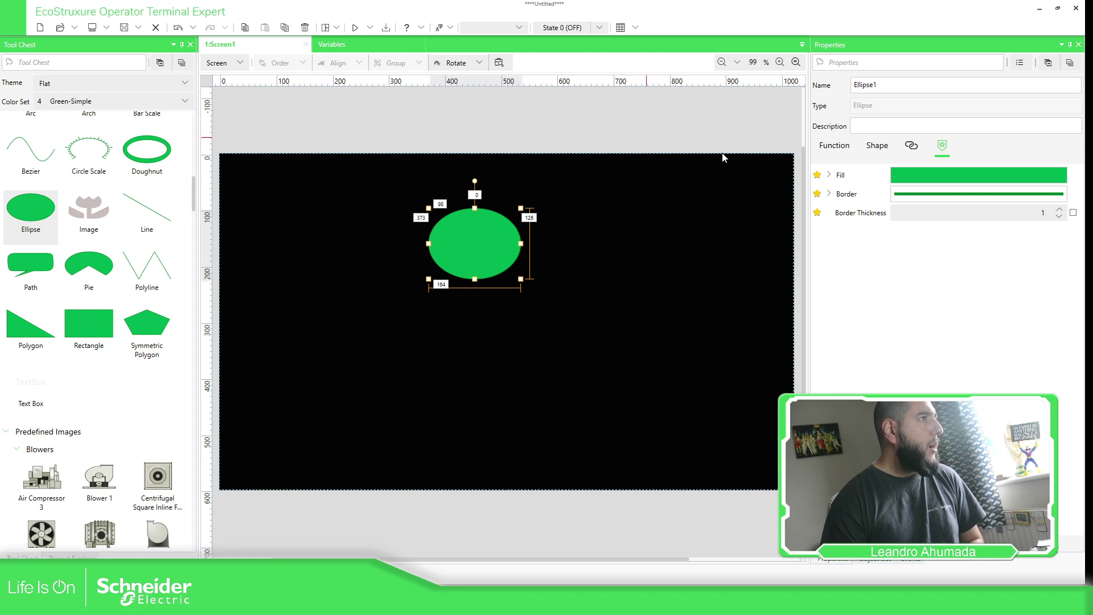
- Bind the ellipse's Visibility under Shape > Size/Location to the xFlashing variable
{"action": "left_click", "coordinate": [878, 146]}
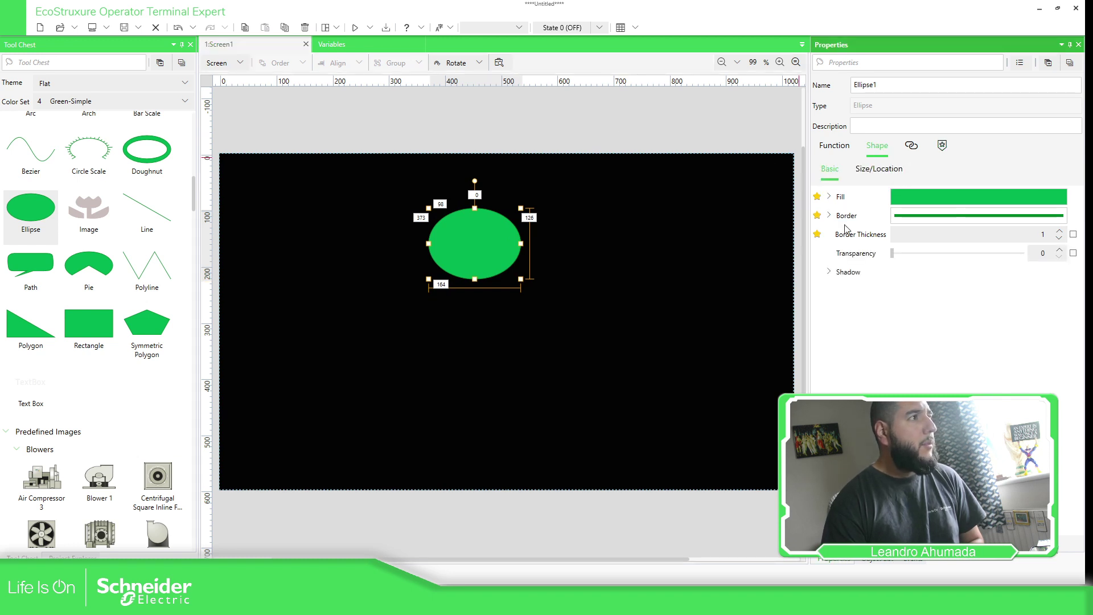
{"action": "left_click", "coordinate": [879, 169]}
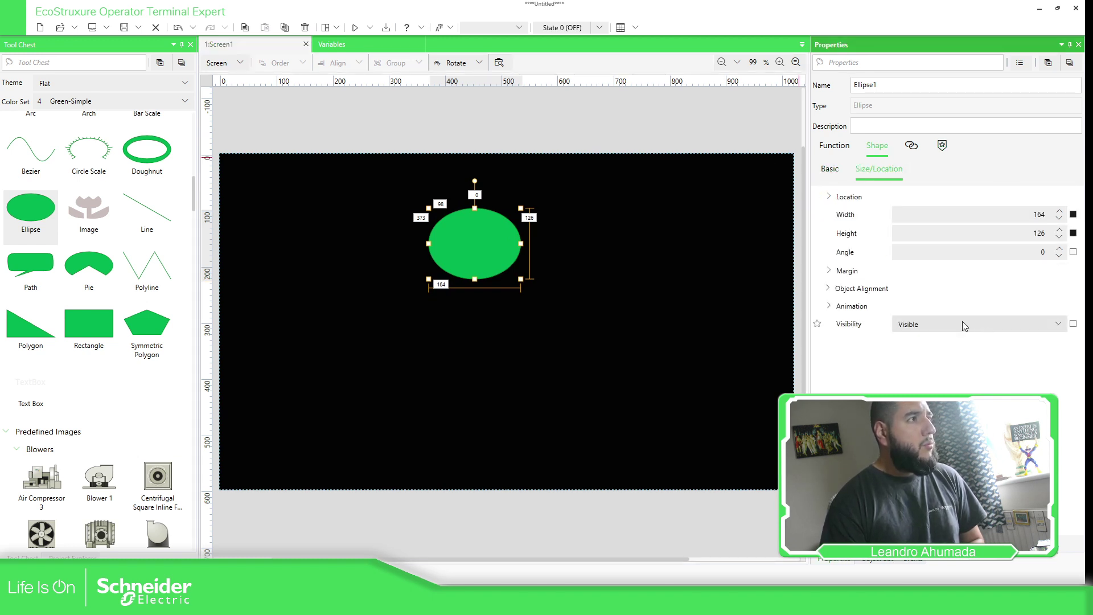
{"action": "left_click", "coordinate": [1073, 324]}
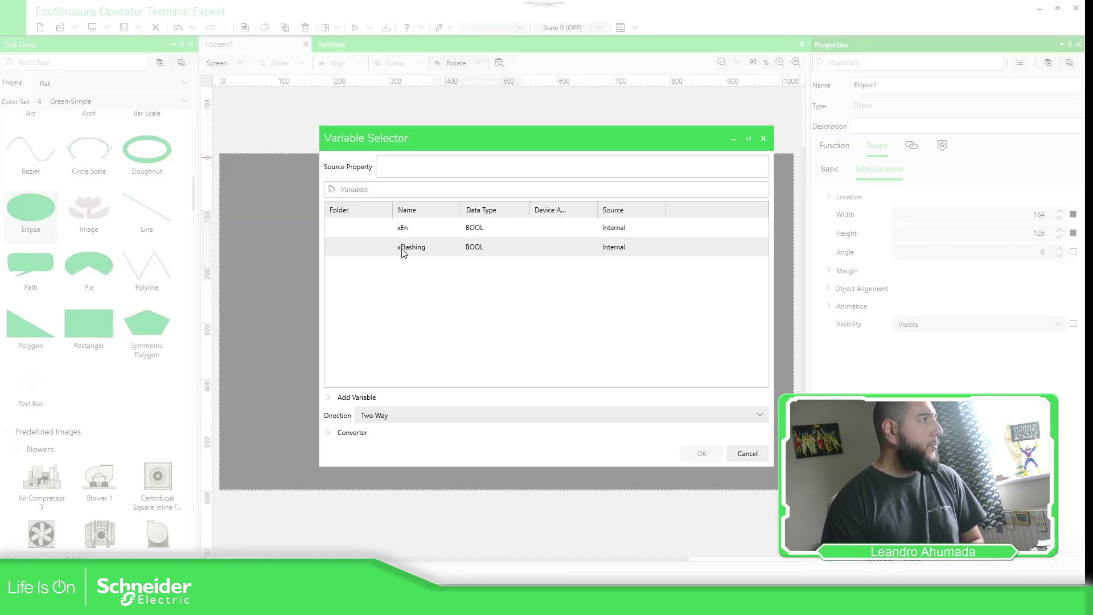
{"action": "left_click", "coordinate": [403, 251]}
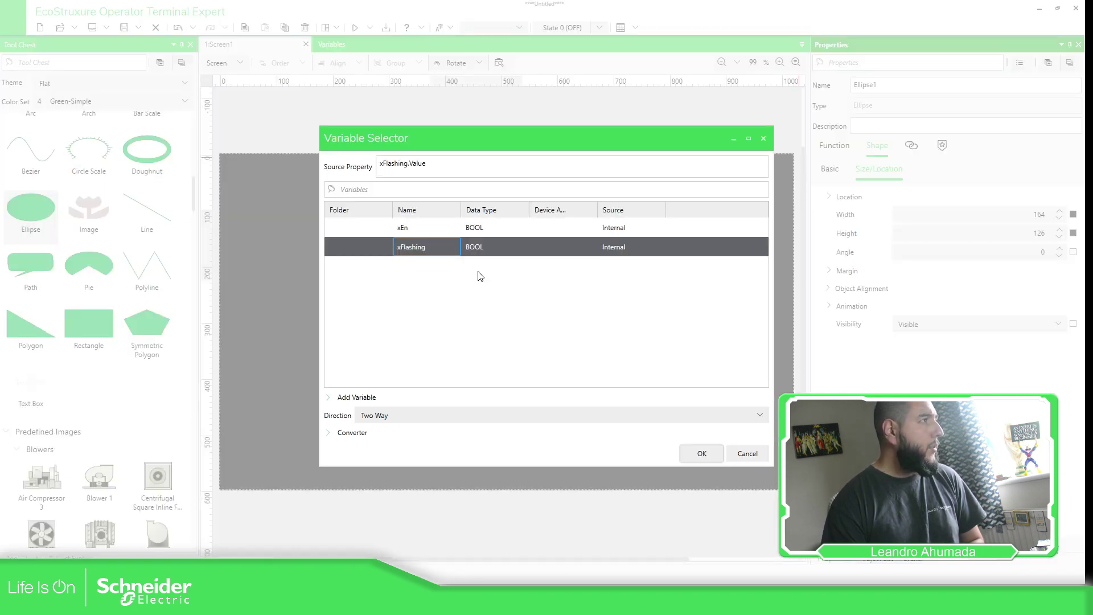
{"action": "left_click", "coordinate": [708, 459]}
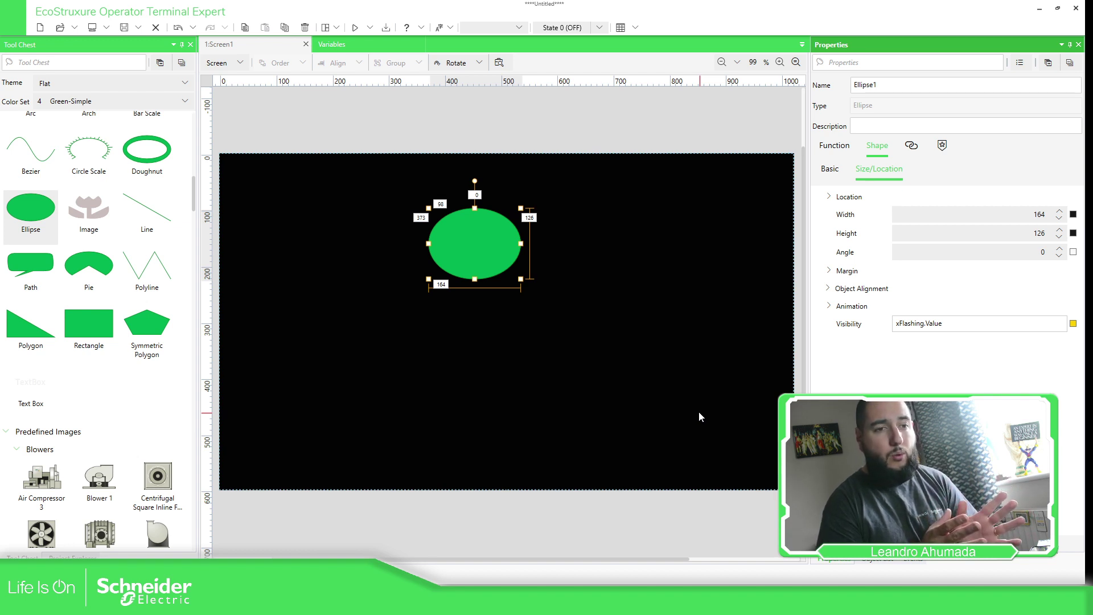
- Drag a Toggle Switch from the Tool Chest onto the canvas left of the ellipse
{"action": "left_click", "coordinate": [260, 193]}
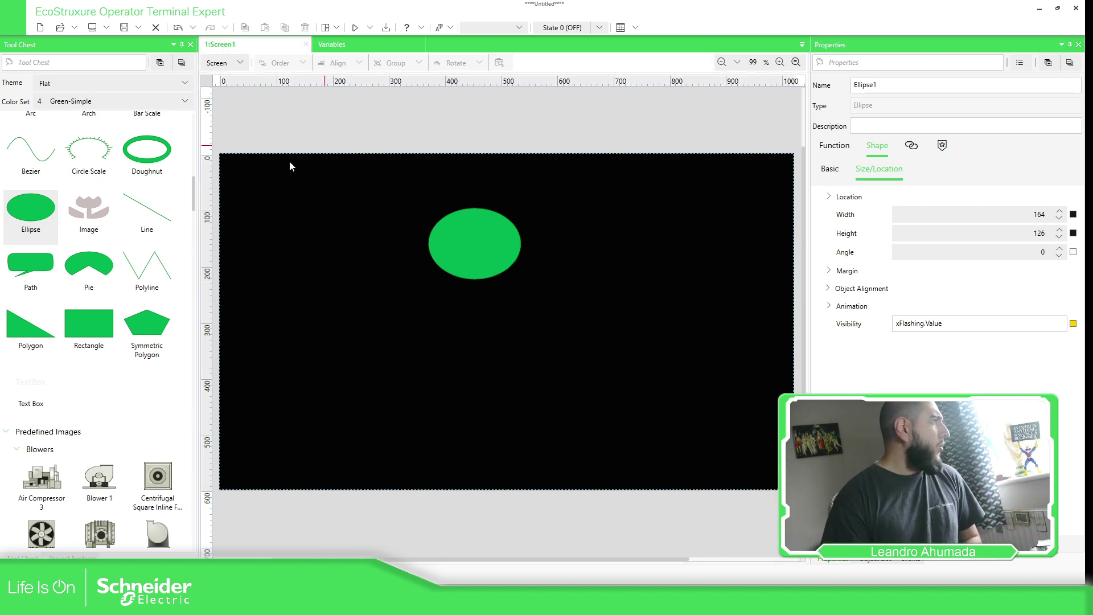
{"action": "scroll", "coordinate": [90, 253], "scroll_direction": "up", "scroll_amount": 7}
{"action": "scroll", "coordinate": [124, 306], "scroll_direction": "up", "scroll_amount": 2}
{"action": "scroll", "coordinate": [124, 307], "scroll_direction": "down", "scroll_amount": 2}
{"action": "left_click_drag", "start_coordinate": [88, 399], "coordinate": [294, 214]}
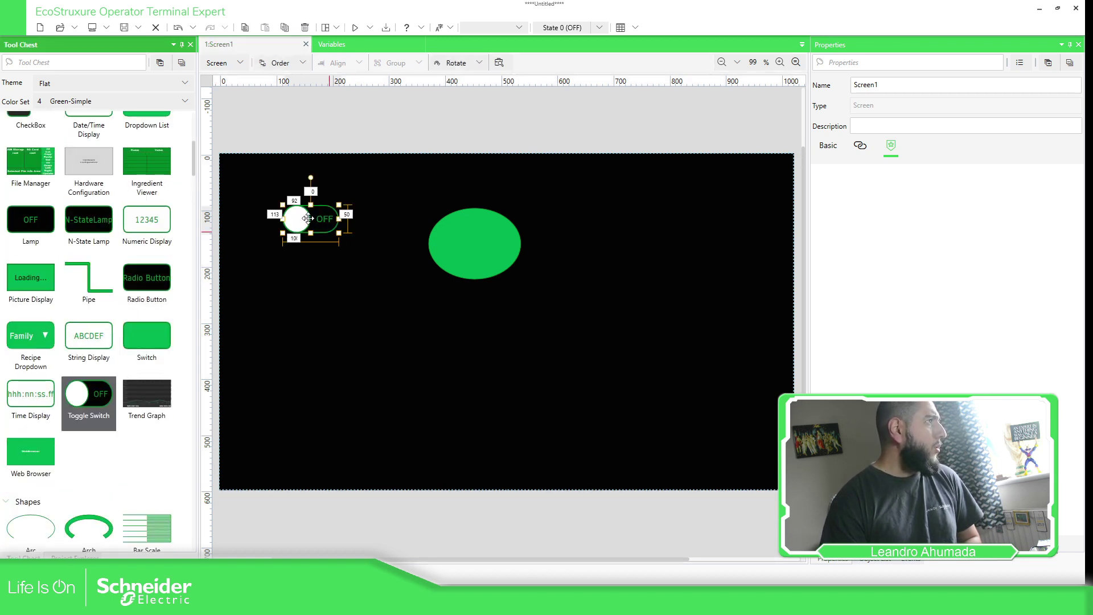
- Bind the toggle switch's Current Value to the xEn variable and check the binding
{"action": "left_click", "coordinate": [1074, 175]}
{"action": "left_click", "coordinate": [1002, 225]}
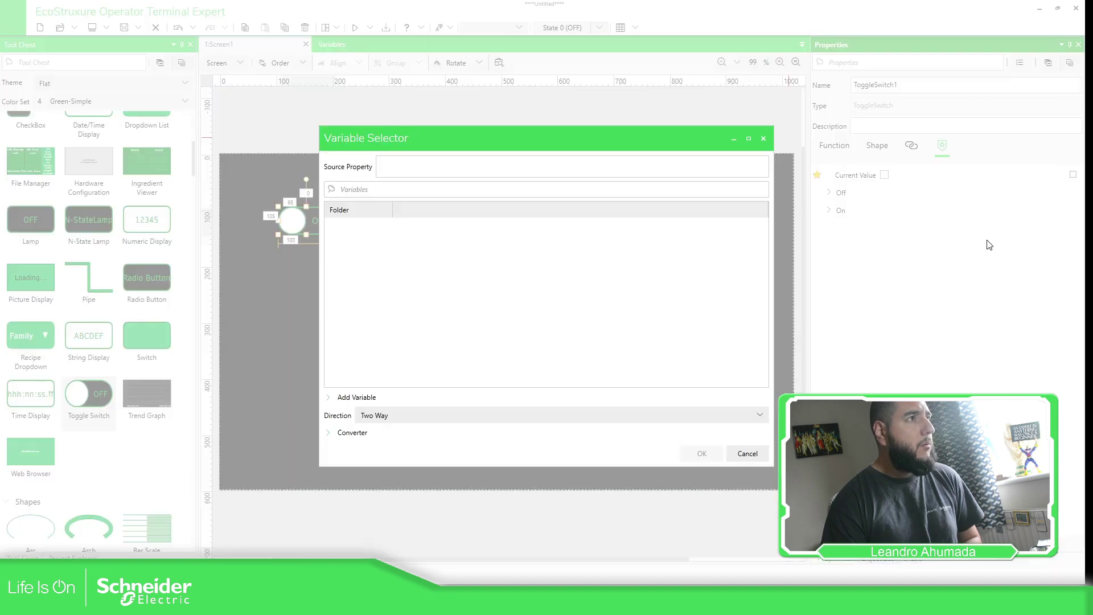
{"action": "left_click", "coordinate": [424, 229]}
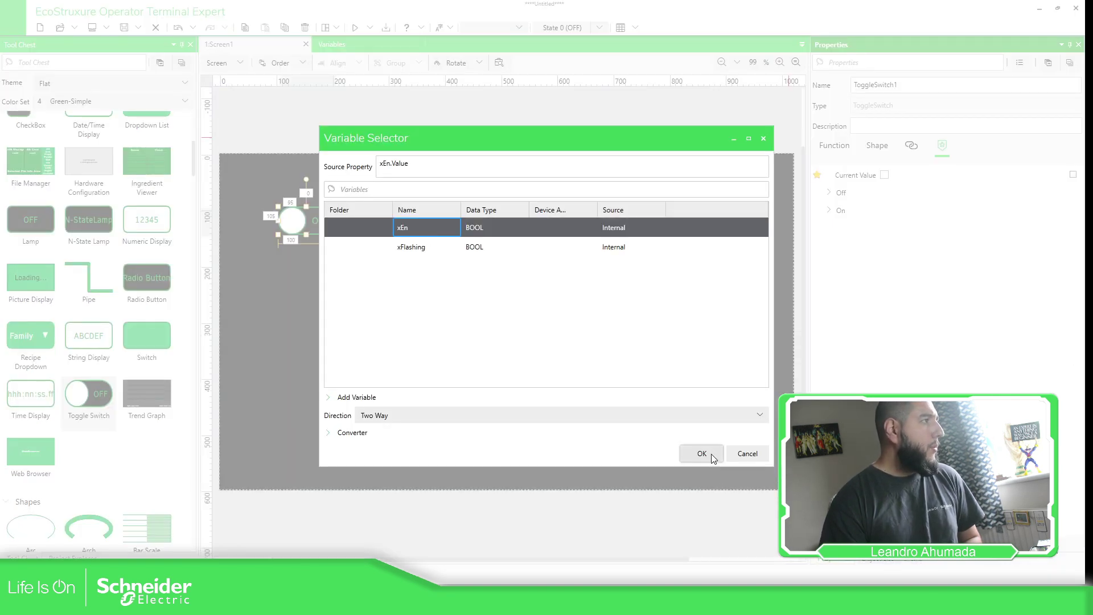
{"action": "left_click", "coordinate": [703, 453]}
{"action": "left_click", "coordinate": [364, 171]}
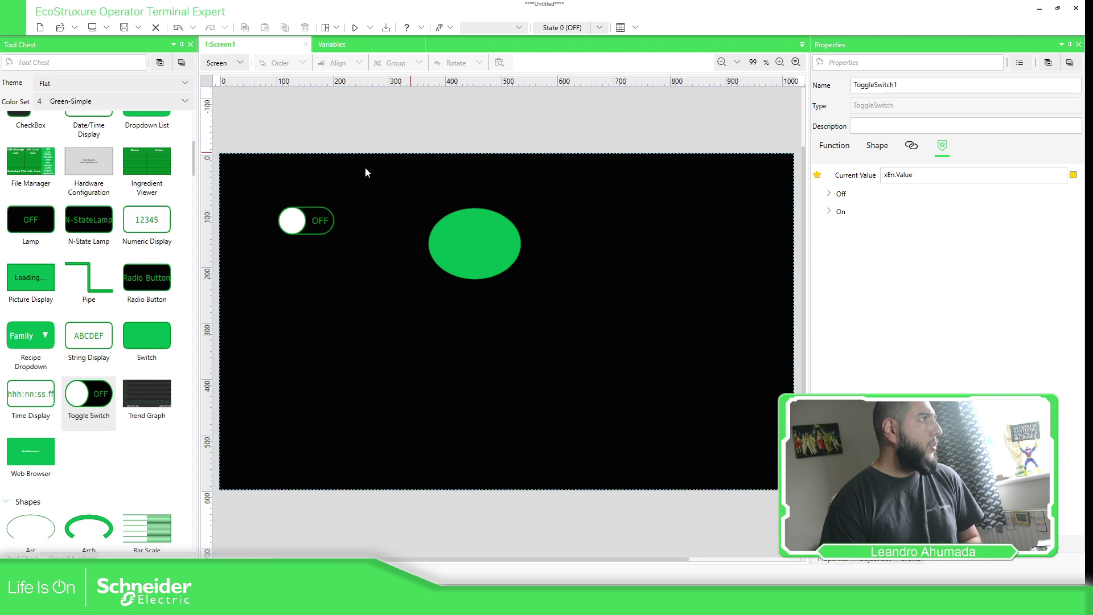
{"action": "left_click", "coordinate": [339, 223]}
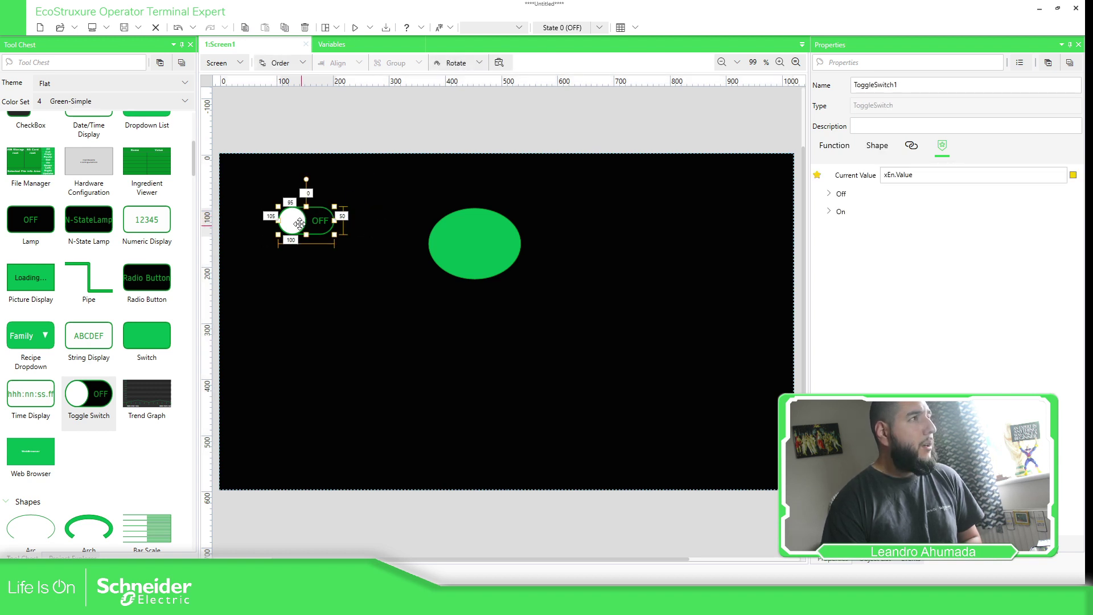
{"action": "left_click", "coordinate": [345, 121]}
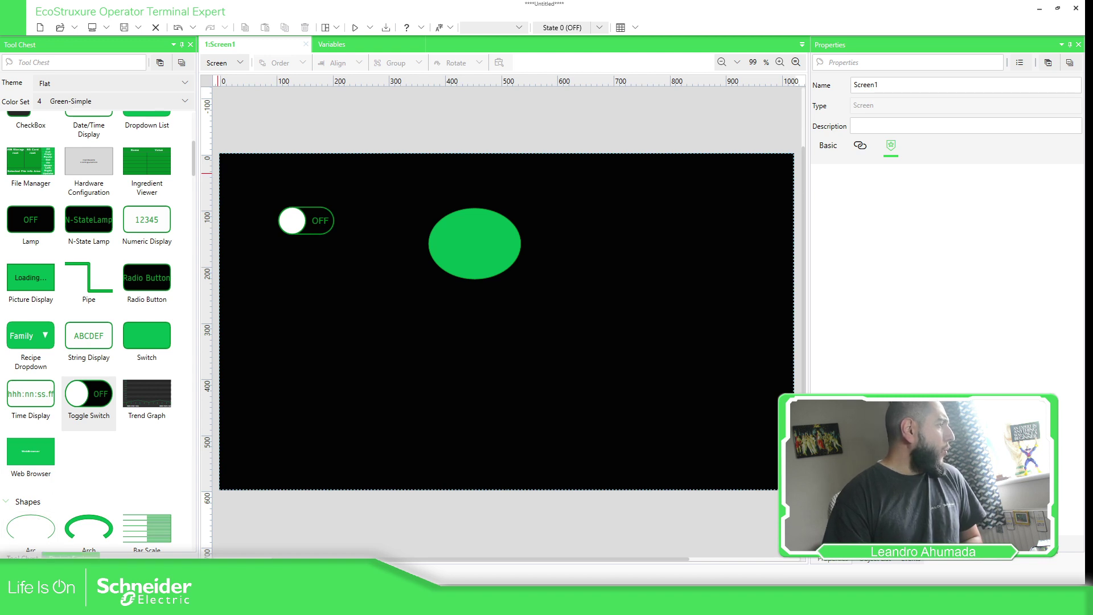
{"action": "left_click", "coordinate": [73, 556]}
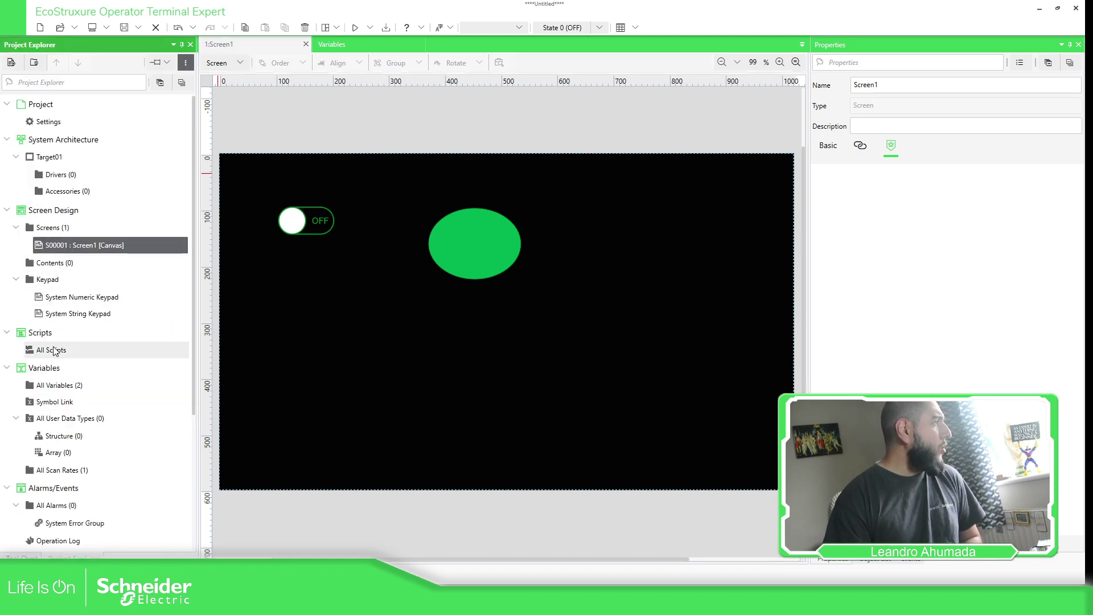
- In the All Scripts editor, add a Periodic trigger block to the script
{"action": "double_click", "coordinate": [54, 351]}
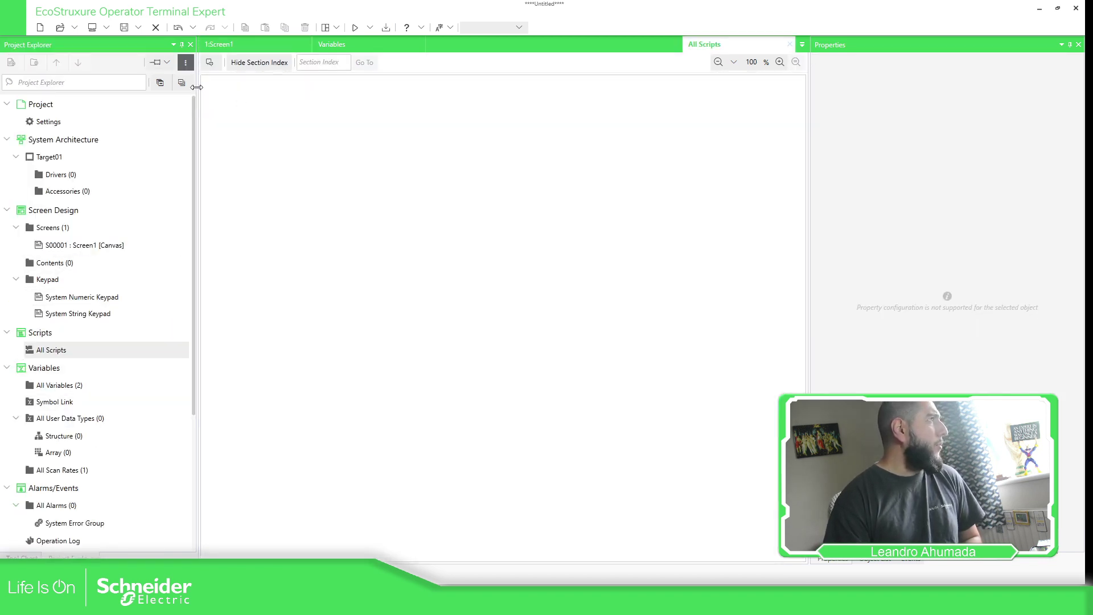
{"action": "left_click", "coordinate": [22, 556]}
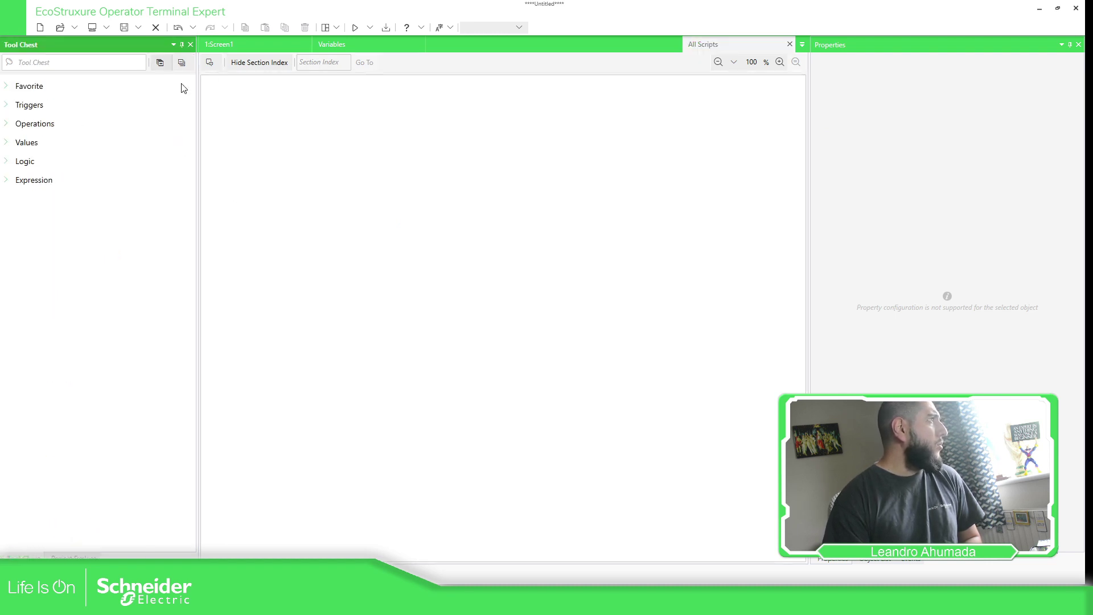
{"action": "left_click", "coordinate": [160, 62]}
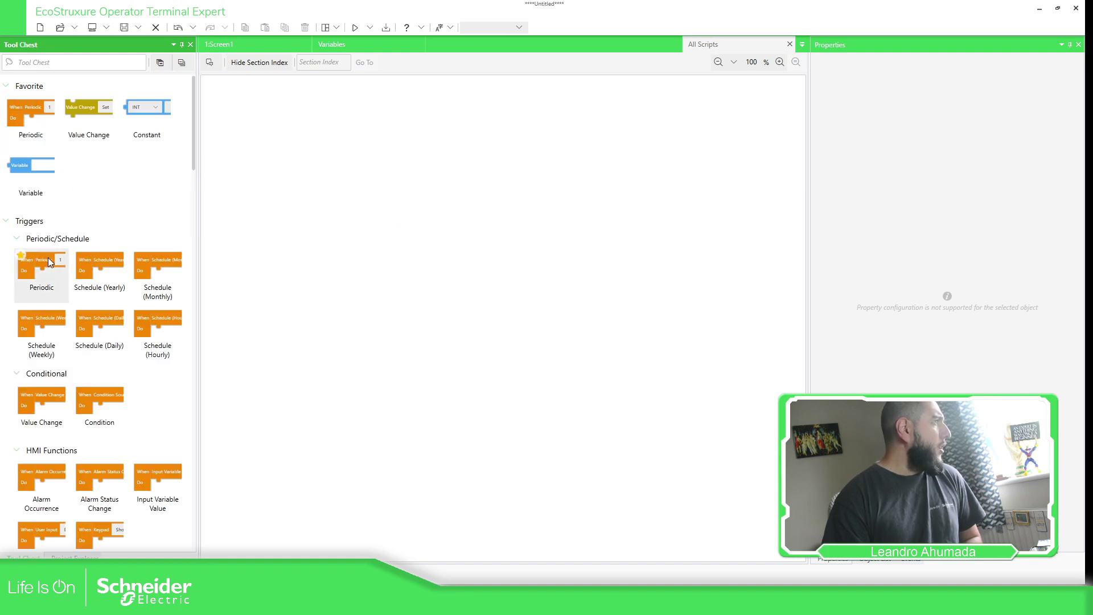
{"action": "left_click_drag", "start_coordinate": [43, 264], "coordinate": [311, 128]}
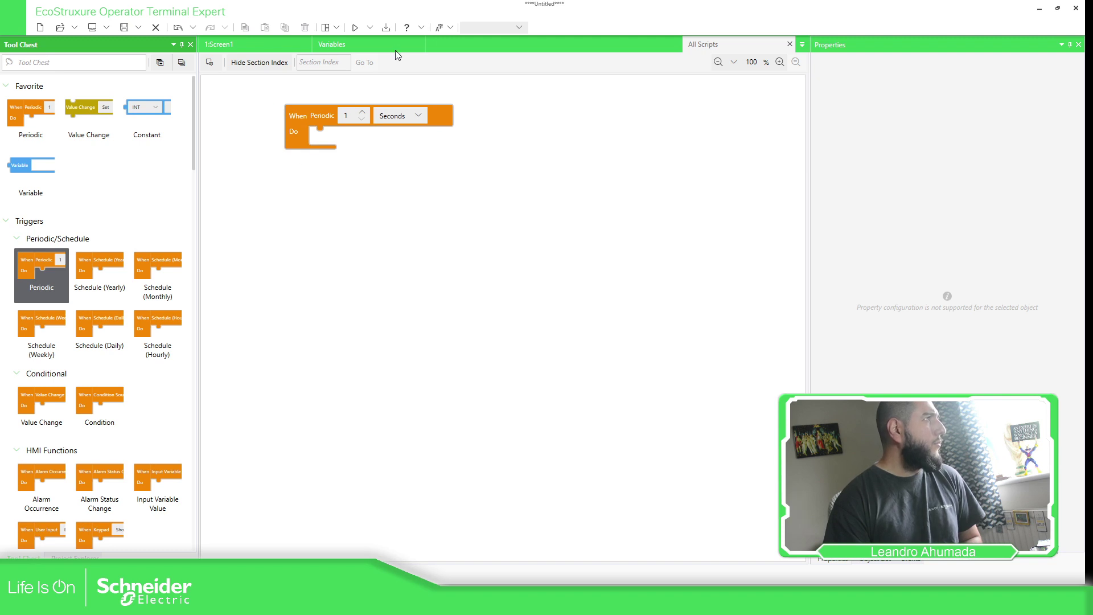
- Set the Periodic trigger to fire every 5 OneHundredMSecs
{"action": "left_click", "coordinate": [353, 92]}
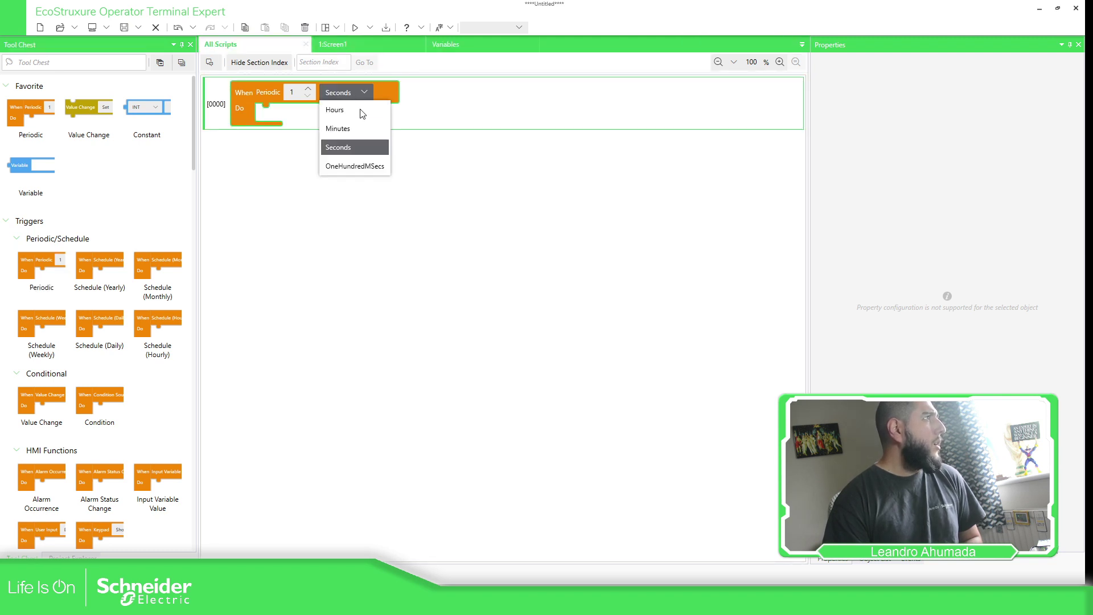
{"action": "left_click", "coordinate": [353, 166]}
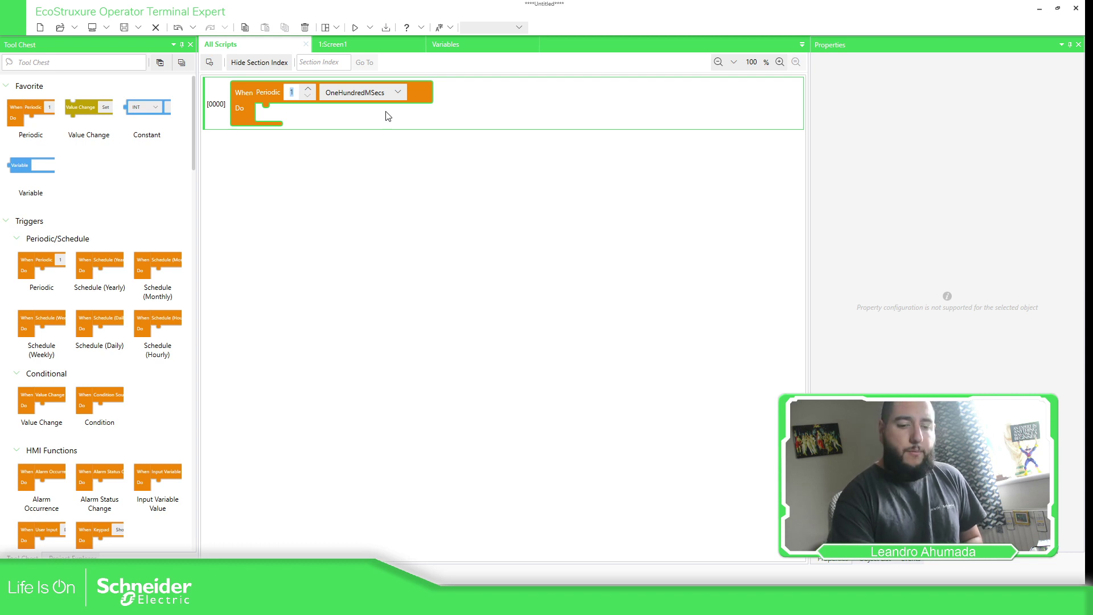
{"action": "type", "text": "5"}
{"action": "left_click", "coordinate": [487, 94]}
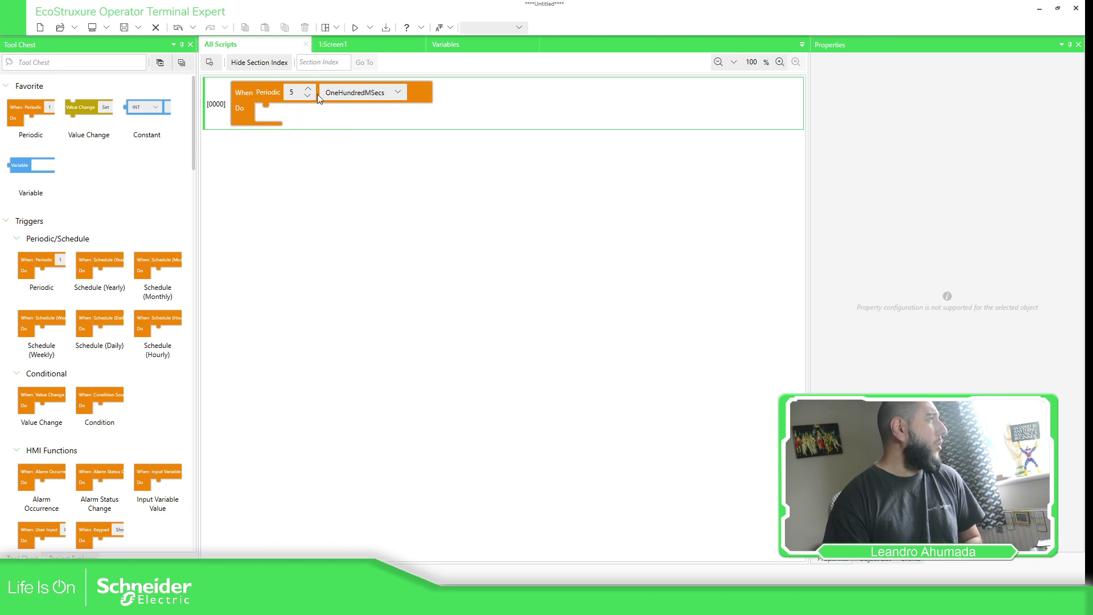
- Drop an If Else into the Periodic Do slot, plus a variable block and a constant block
{"action": "scroll", "coordinate": [127, 225], "scroll_direction": "down", "scroll_amount": 15}
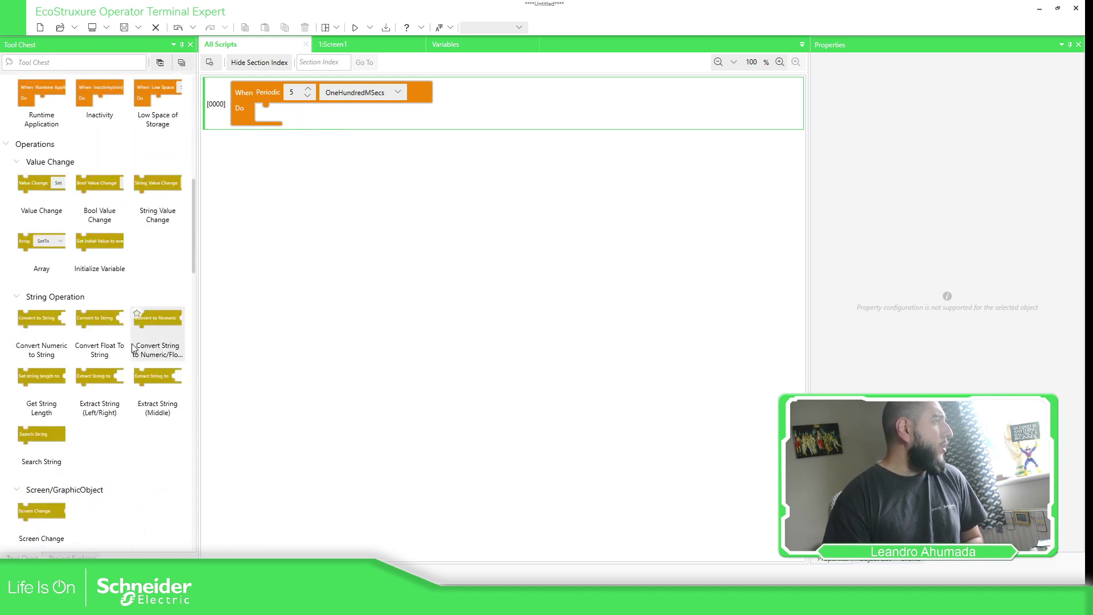
{"action": "scroll", "coordinate": [138, 346], "scroll_direction": "down", "scroll_amount": 15}
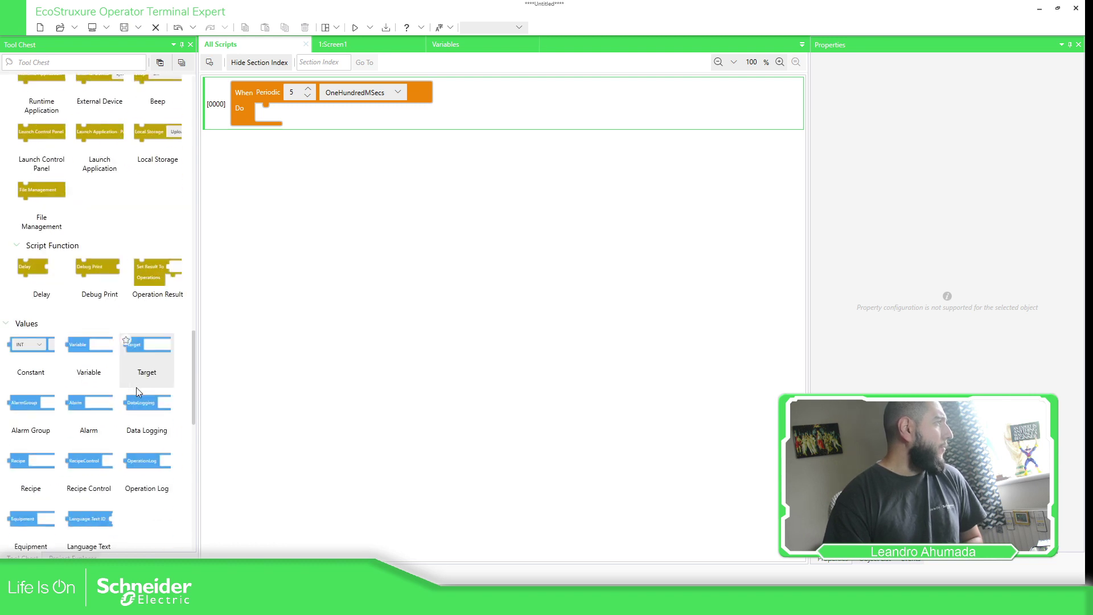
{"action": "scroll", "coordinate": [141, 411], "scroll_direction": "down", "scroll_amount": 1}
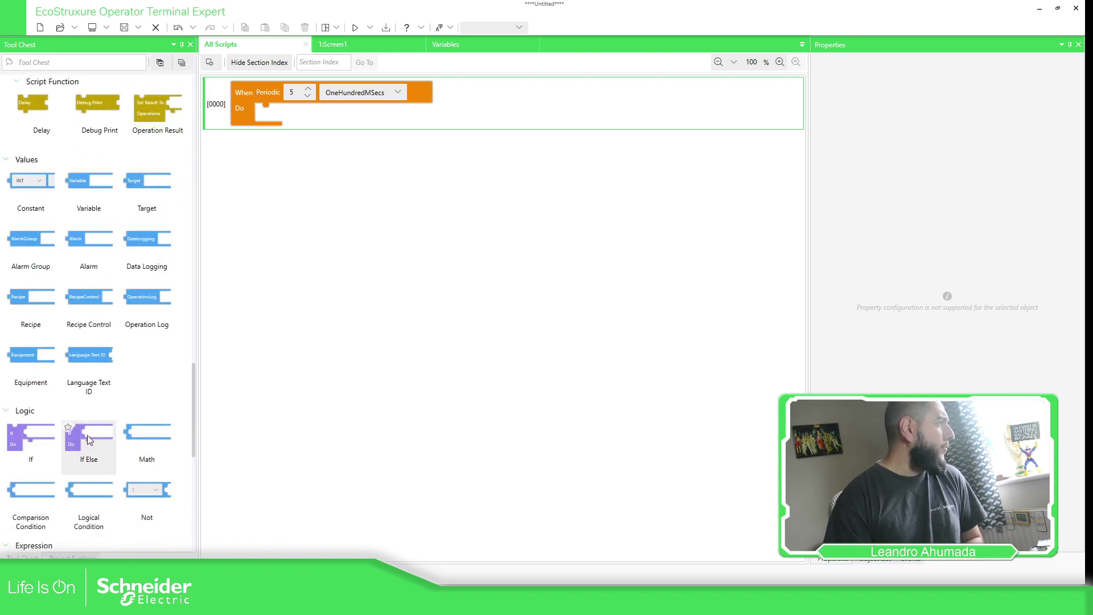
{"action": "left_click_drag", "start_coordinate": [87, 435], "coordinate": [279, 126]}
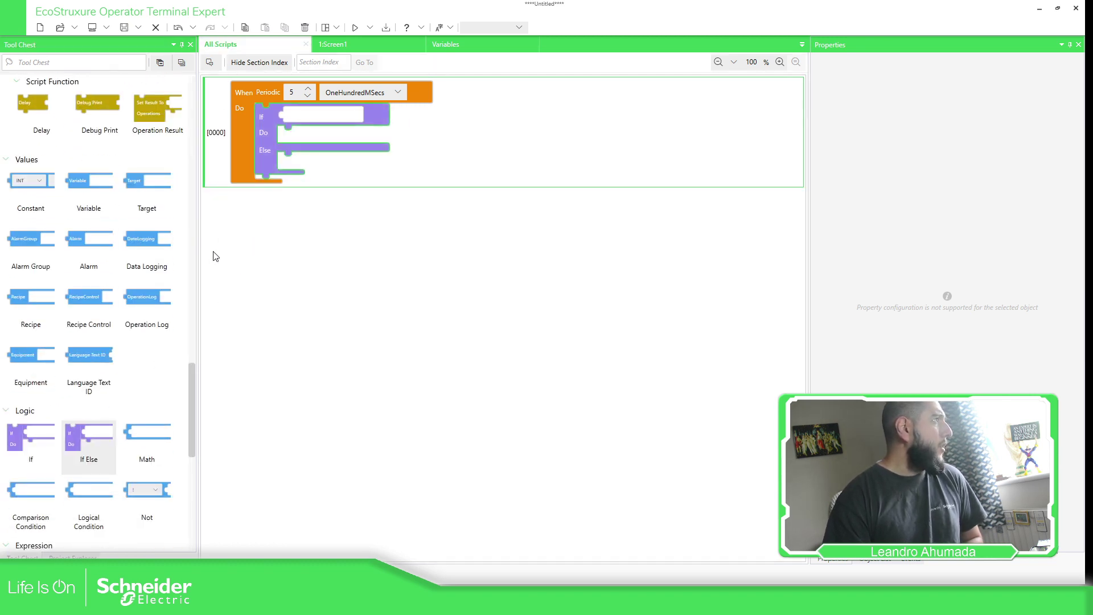
{"action": "left_click_drag", "start_coordinate": [86, 183], "coordinate": [459, 133]}
{"action": "left_click_drag", "start_coordinate": [31, 181], "coordinate": [624, 137]}
- Make the If condition compare xEn equal to the BOOL constant true
{"action": "scroll", "coordinate": [138, 292], "scroll_direction": "up", "scroll_amount": 6}
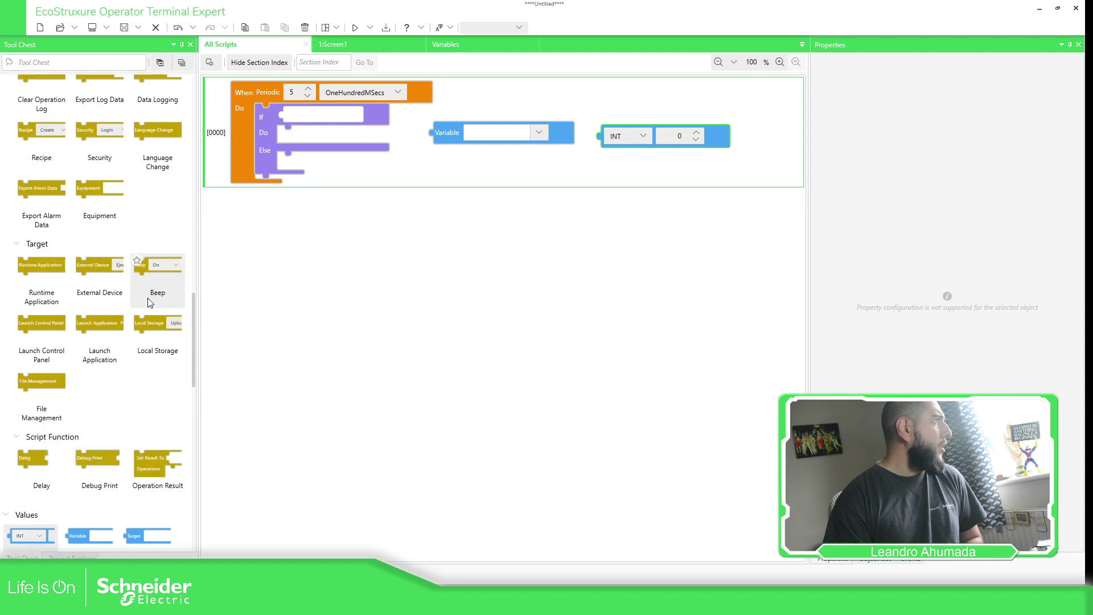
{"action": "scroll", "coordinate": [150, 302], "scroll_direction": "down", "scroll_amount": 9}
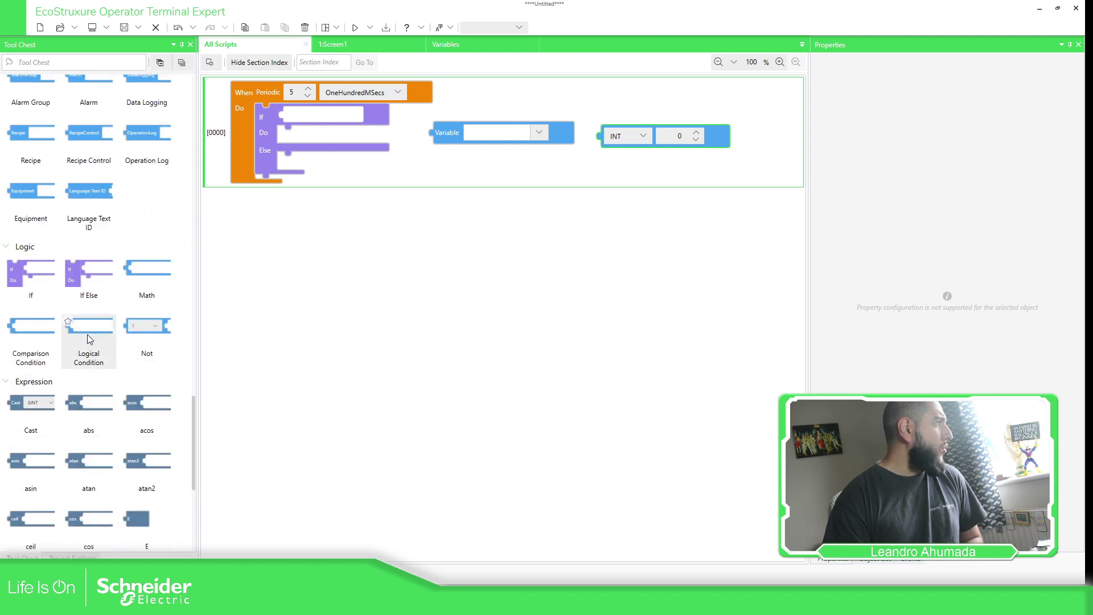
{"action": "left_click_drag", "start_coordinate": [34, 331], "coordinate": [295, 111]}
{"action": "left_click", "coordinate": [397, 121]}
{"action": "left_click", "coordinate": [349, 141]}
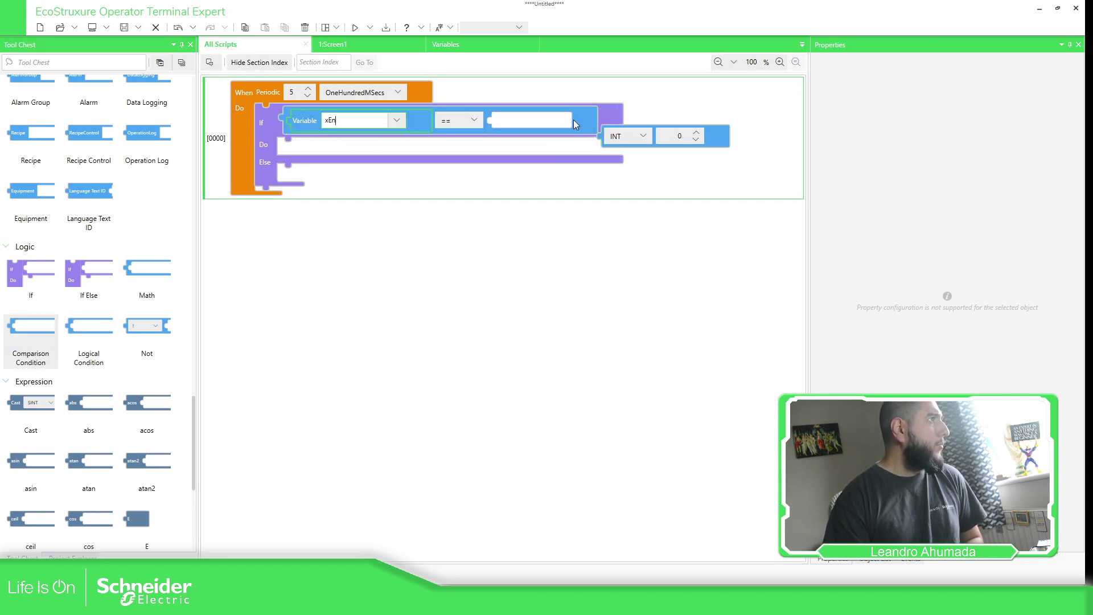
{"action": "left_click_drag", "start_coordinate": [716, 137], "coordinate": [604, 123]}
{"action": "left_click", "coordinate": [533, 121]}
{"action": "left_click", "coordinate": [515, 158]}
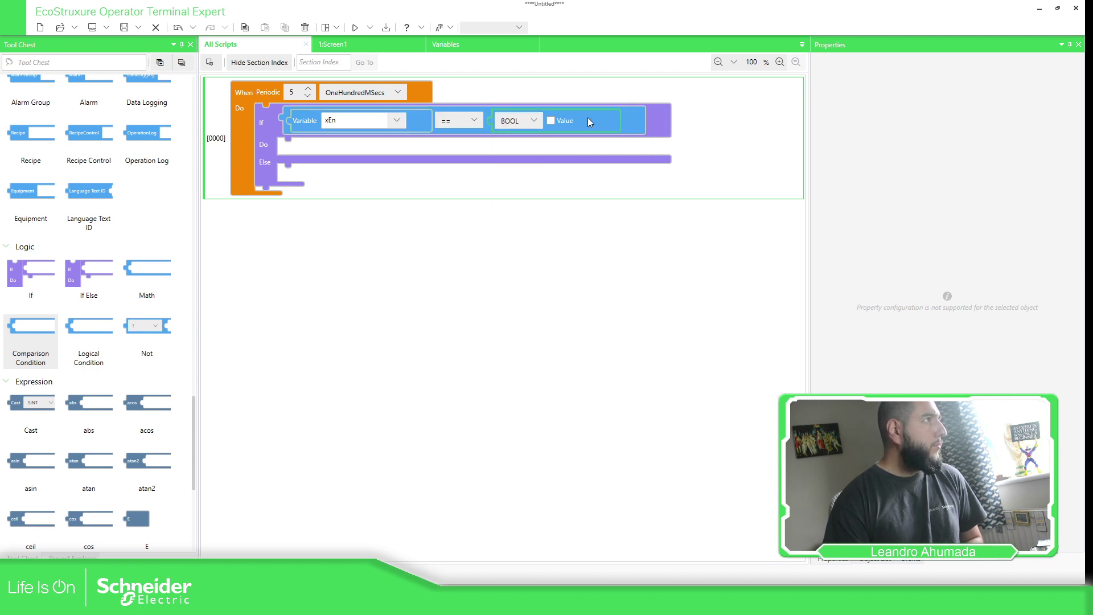
{"action": "left_click", "coordinate": [550, 120]}
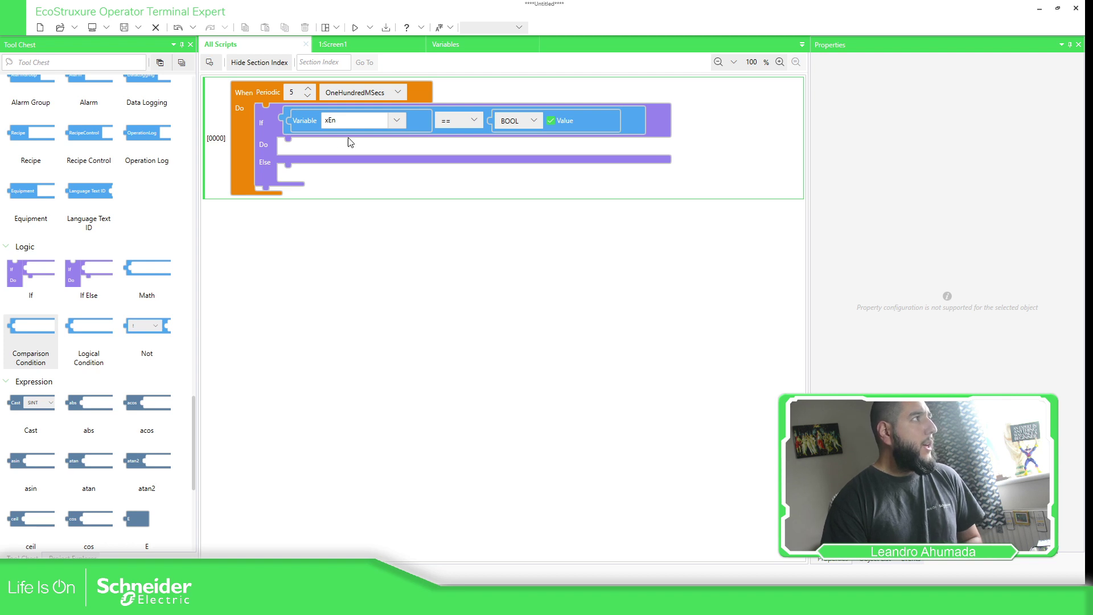
- Nest a second If Else in the outer Do branch testing xFlashing == true
{"action": "left_click_drag", "start_coordinate": [88, 278], "coordinate": [353, 174]}
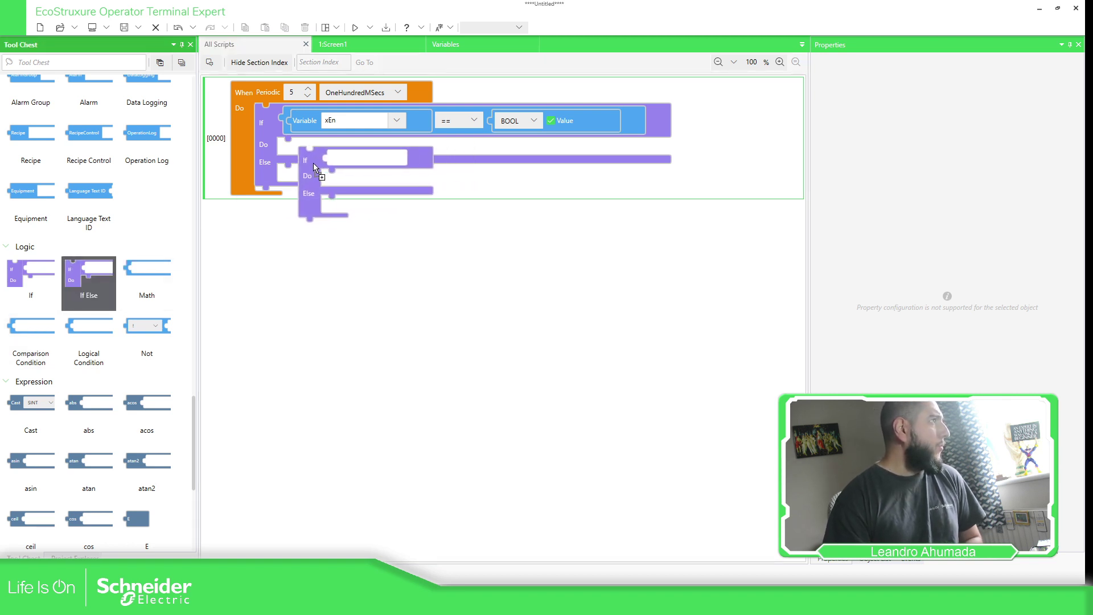
{"action": "left_click_drag", "start_coordinate": [311, 165], "coordinate": [295, 157]}
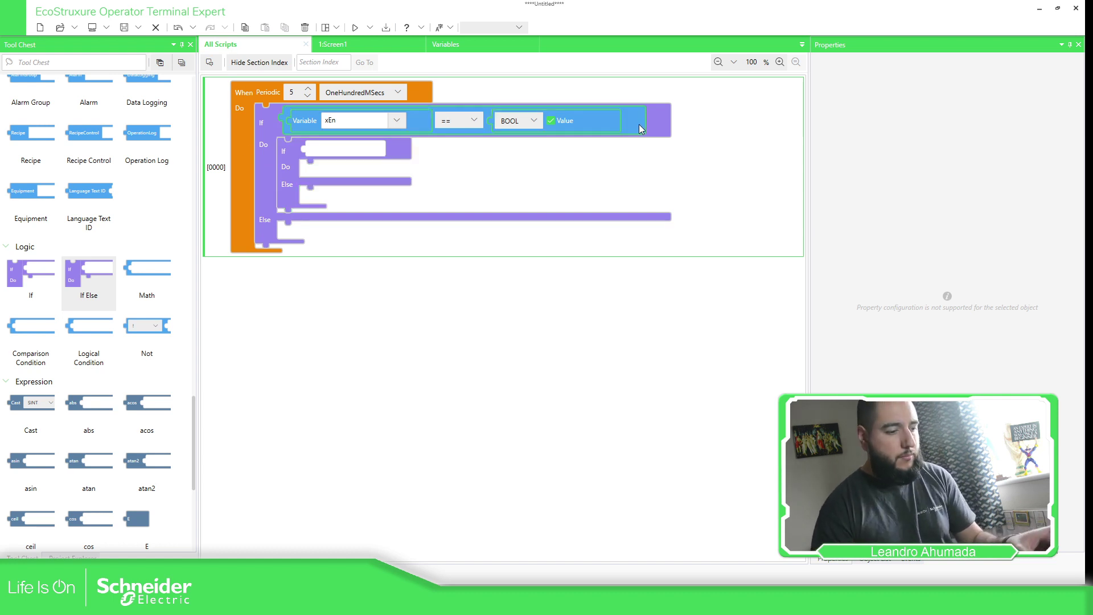
{"action": "key", "text": "ctrl+c"}
{"action": "key", "text": "ctrl+v"}
{"action": "mouse_move", "coordinate": [644, 138]}
{"action": "left_mouse_down"}
{"action": "mouse_move", "coordinate": [655, 167]}
{"action": "mouse_move", "coordinate": [654, 153]}
{"action": "left_mouse_up"}
{"action": "left_click", "coordinate": [419, 153]}
{"action": "left_click", "coordinate": [370, 194]}
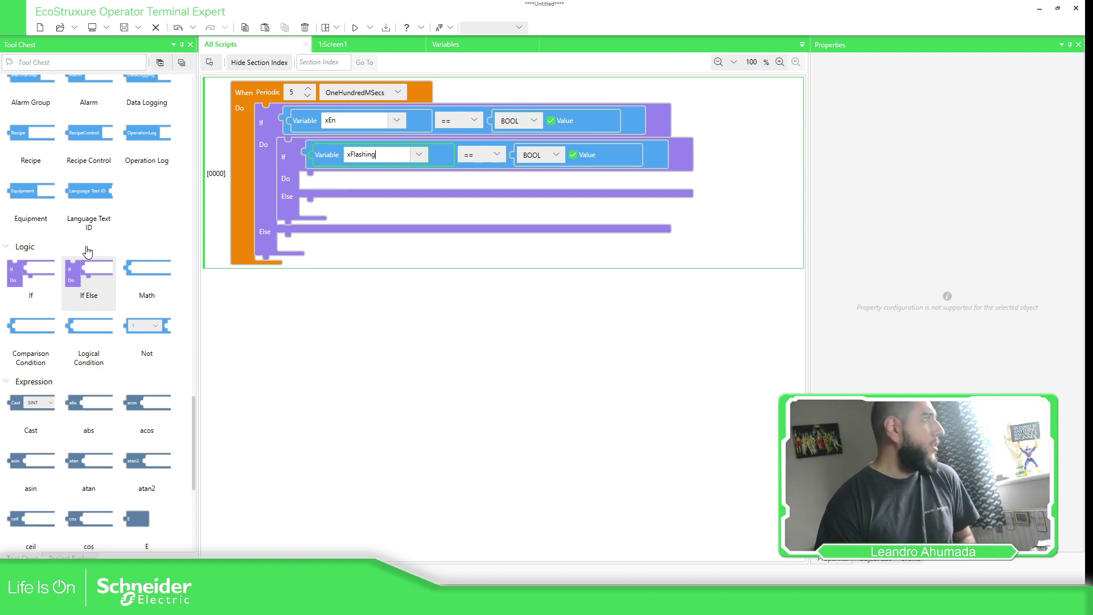
{"action": "scroll", "coordinate": [122, 210], "scroll_direction": "up", "scroll_amount": 5}
{"action": "scroll", "coordinate": [122, 211], "scroll_direction": "up", "scroll_amount": 15}
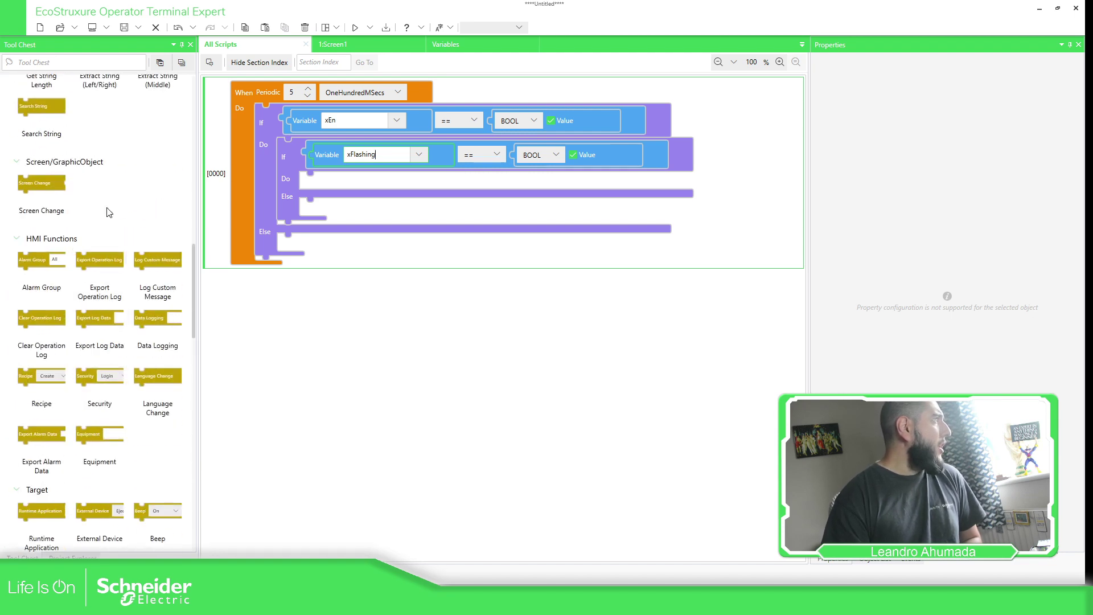
{"action": "scroll", "coordinate": [102, 210], "scroll_direction": "up", "scroll_amount": 15}
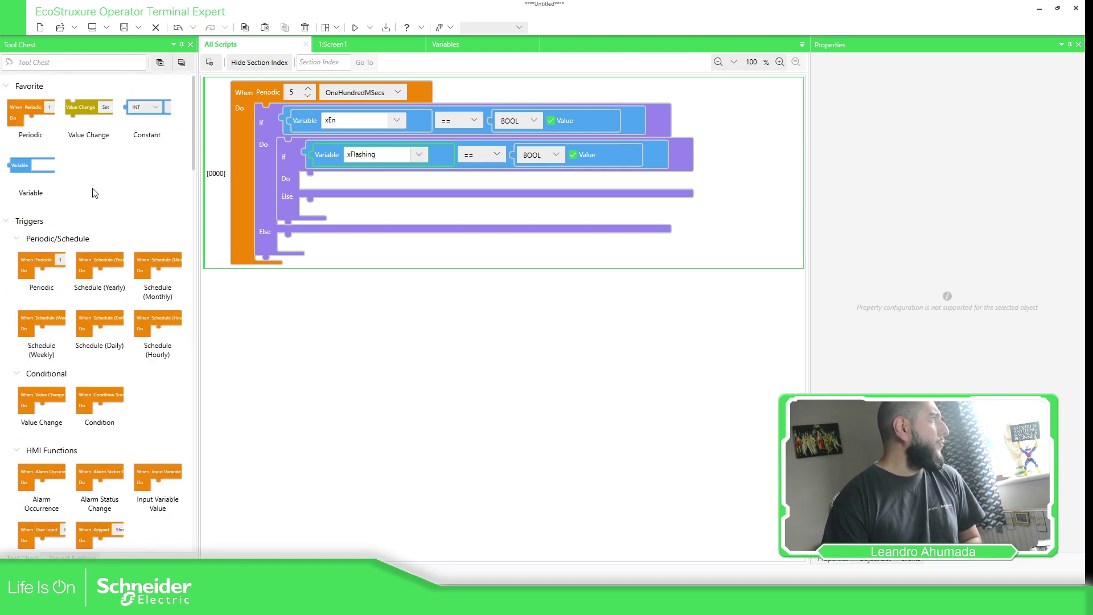
{"action": "scroll", "coordinate": [74, 155], "scroll_direction": "down", "scroll_amount": 10}
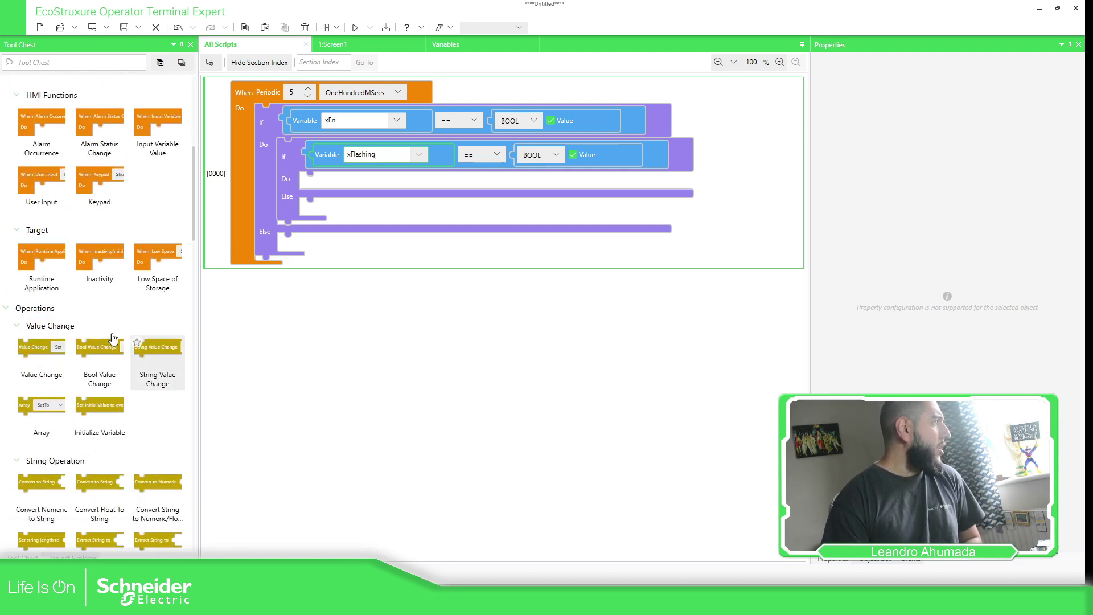
- Add a Value Change block in the inner Do branch setting xFlashing to false
{"action": "left_click_drag", "start_coordinate": [40, 345], "coordinate": [322, 183]}
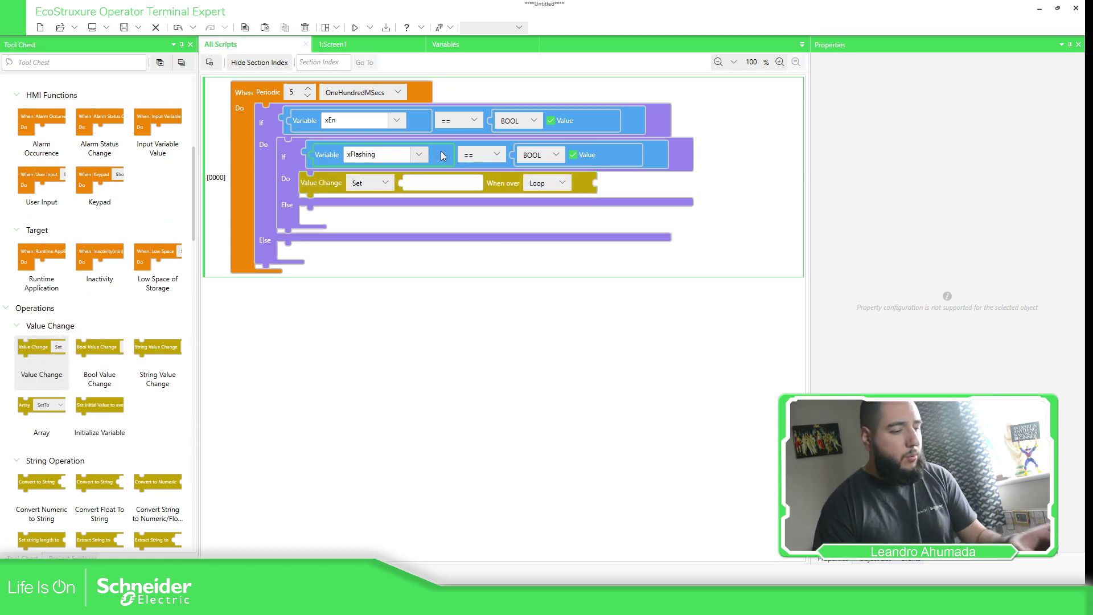
{"action": "key", "text": "ctrl+c"}
{"action": "key", "text": "ctrl+v"}
{"action": "left_click_drag", "start_coordinate": [453, 174], "coordinate": [535, 184]}
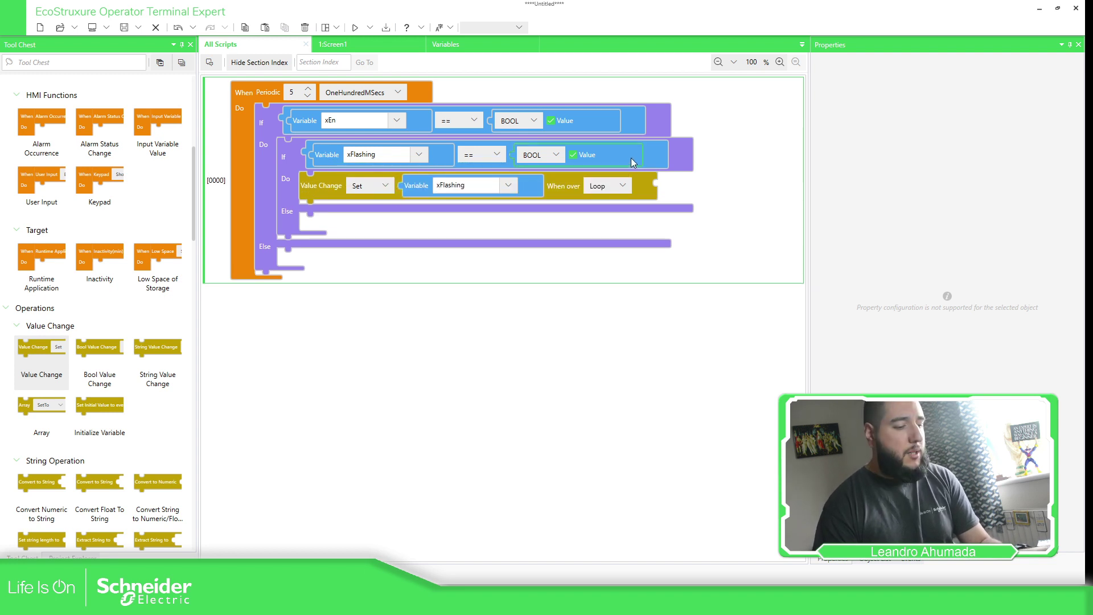
{"action": "key", "text": "ctrl+c"}
{"action": "key", "text": "ctrl+v"}
{"action": "left_click_drag", "start_coordinate": [636, 179], "coordinate": [746, 183]}
- Duplicate that block into the inner Else branch, setting xFlashing to true
{"action": "left_click", "coordinate": [318, 183]}
{"action": "key", "text": "ctrl+c"}
{"action": "key", "text": "ctrl+v"}
{"action": "left_click_drag", "start_coordinate": [341, 196], "coordinate": [327, 232]}
{"action": "left_click", "coordinate": [716, 223]}
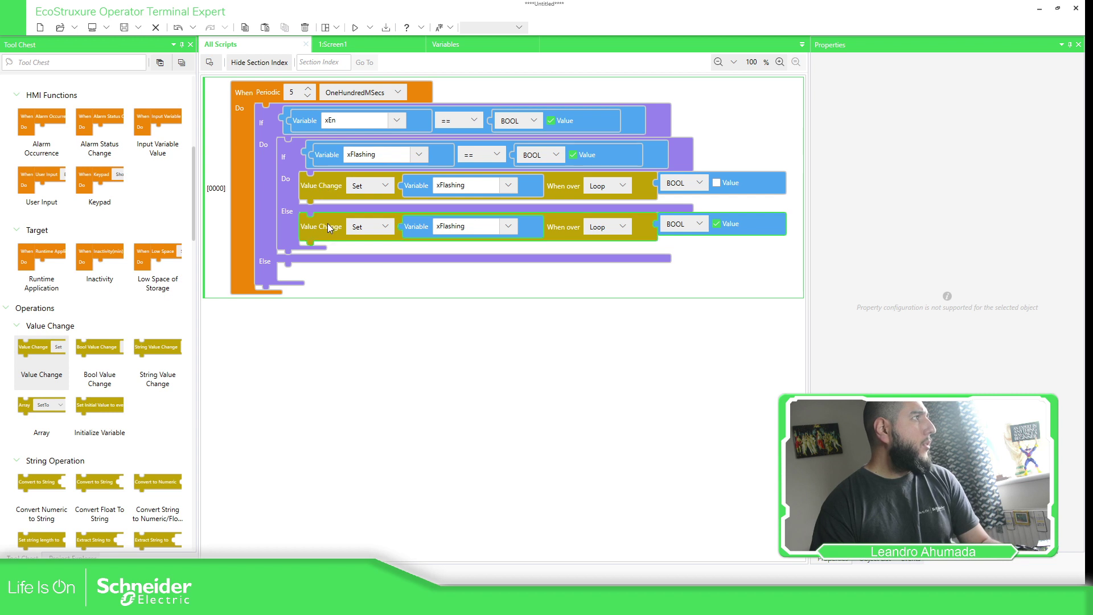
- Duplicate it again into the outer Else branch, setting xFlashing to false
{"action": "key", "text": "ctrl+c"}
{"action": "key", "text": "ctrl+v"}
{"action": "left_click_drag", "start_coordinate": [329, 262], "coordinate": [300, 279]}
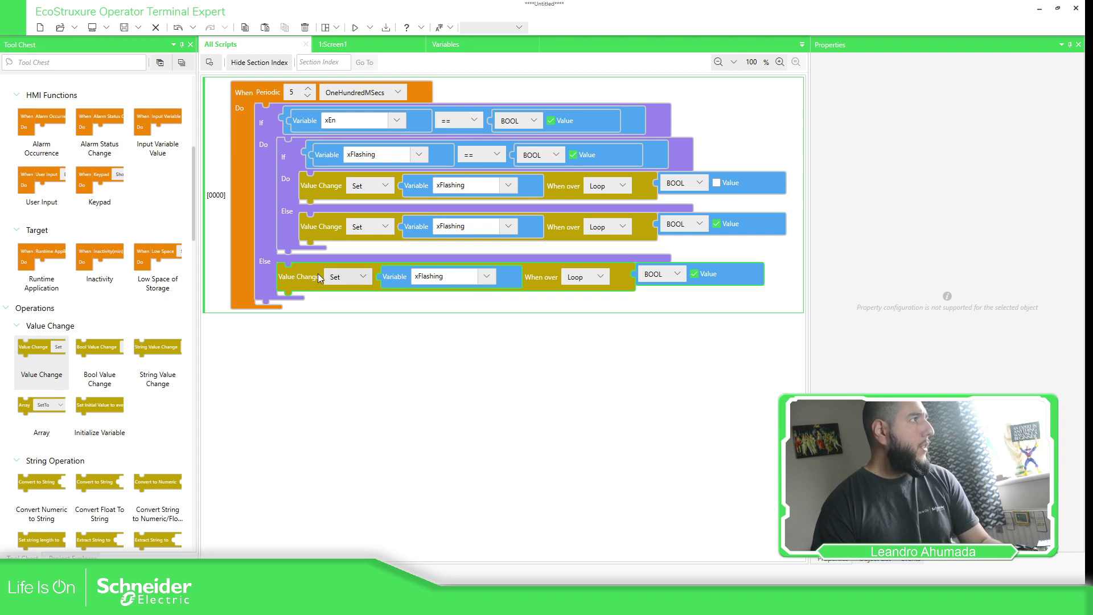
{"action": "left_click", "coordinate": [695, 274]}
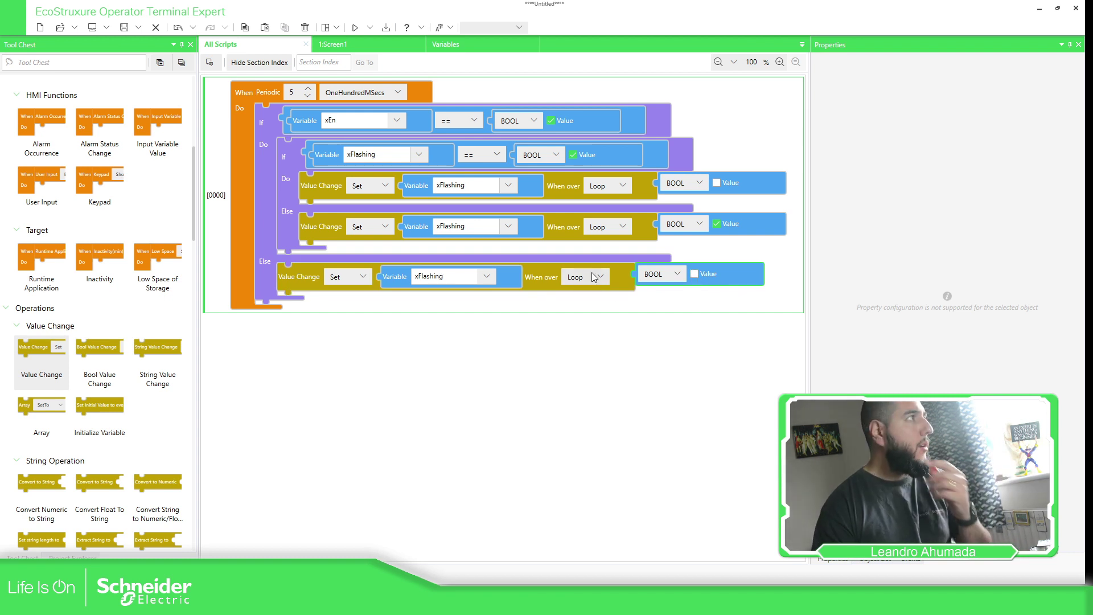
- Start the project in PC simulation
{"action": "left_click", "coordinate": [370, 27]}
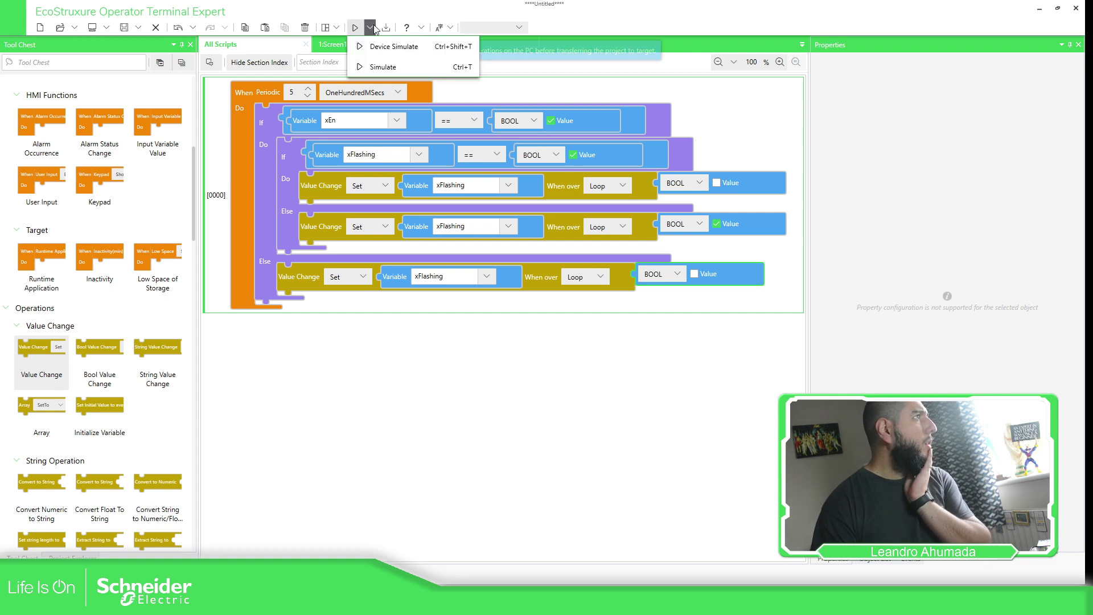
{"action": "left_click", "coordinate": [381, 66]}
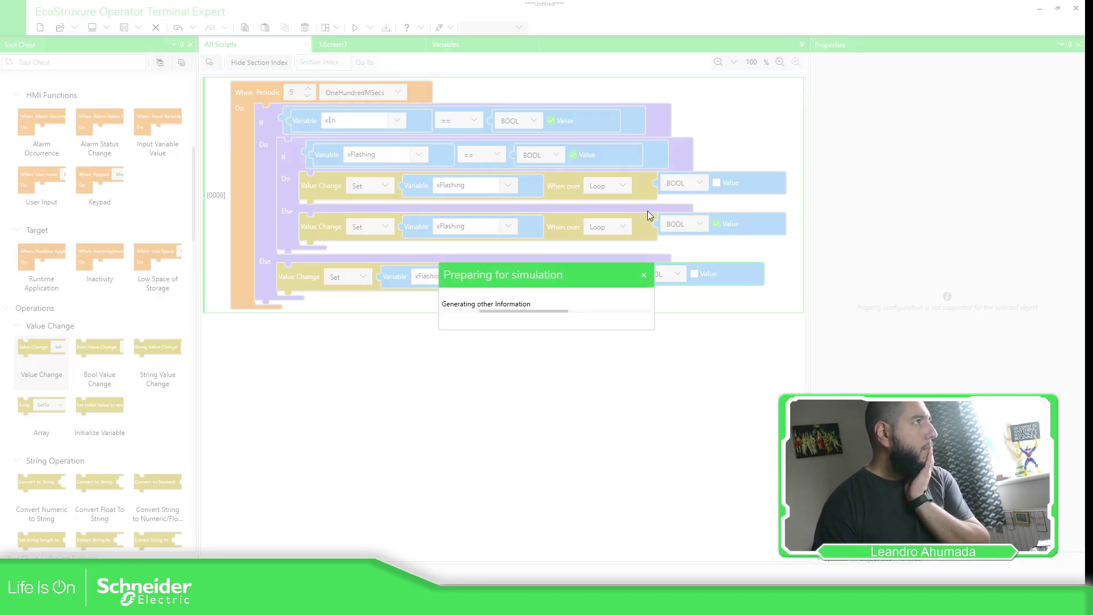
{"action": "left_click", "coordinate": [644, 275]}
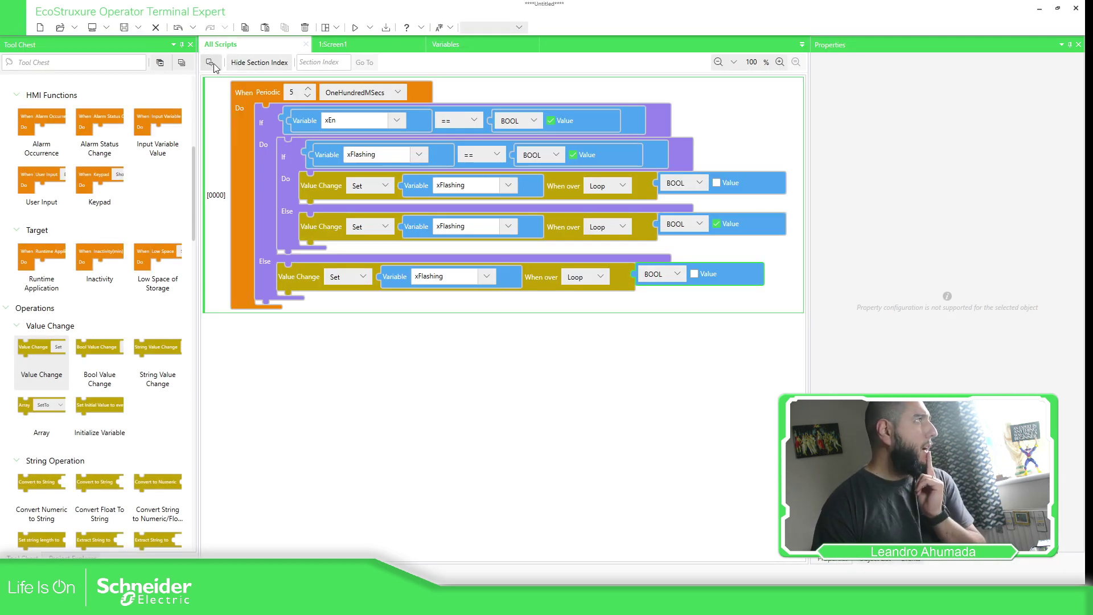
{"action": "left_click", "coordinate": [385, 43]}
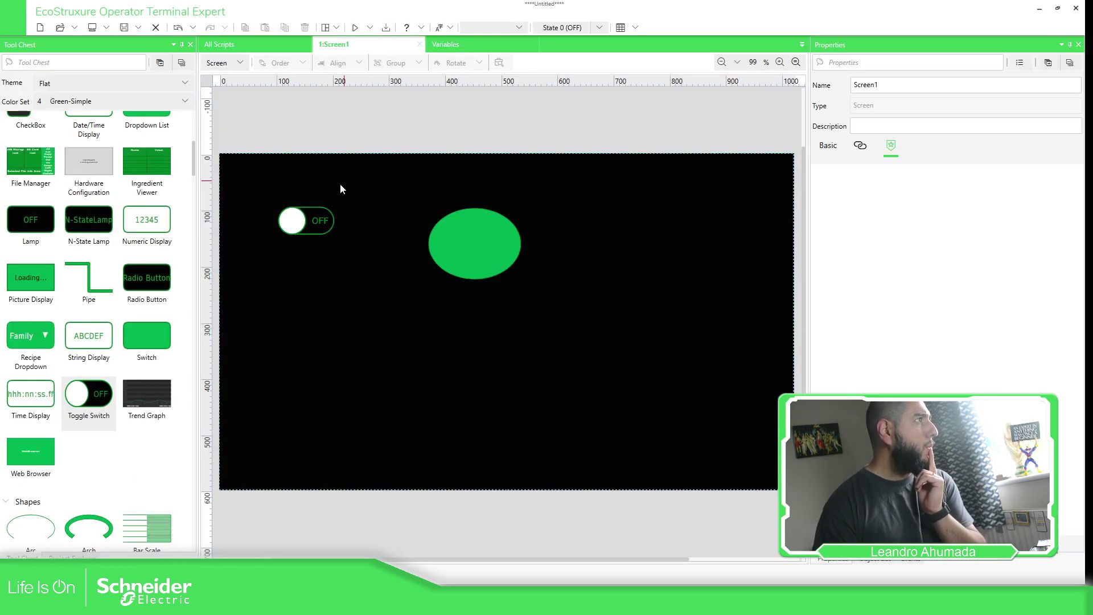
- In the simulator, switch the enable toggle ON and watch the green ellipse blink
{"action": "left_click", "coordinate": [306, 220]}
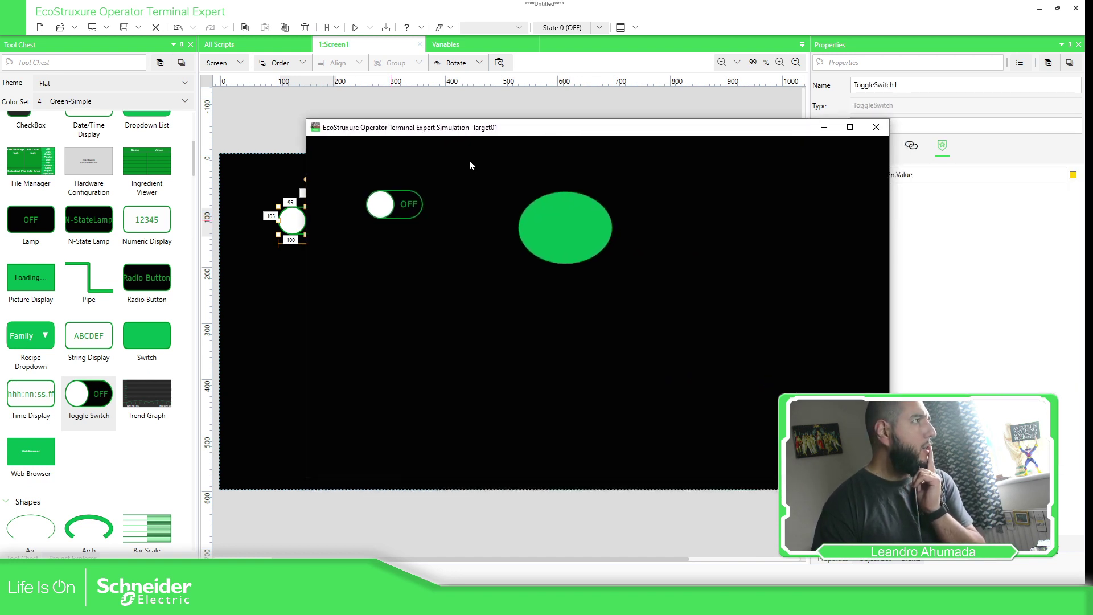
{"action": "left_click", "coordinate": [397, 210]}
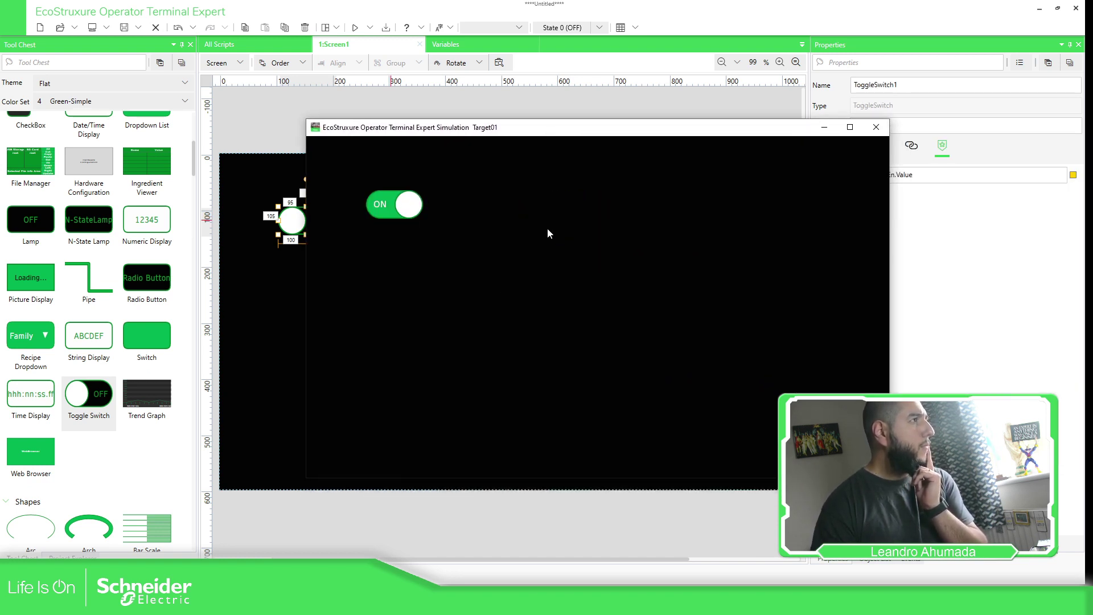
{"action": "left_click", "coordinate": [392, 205]}
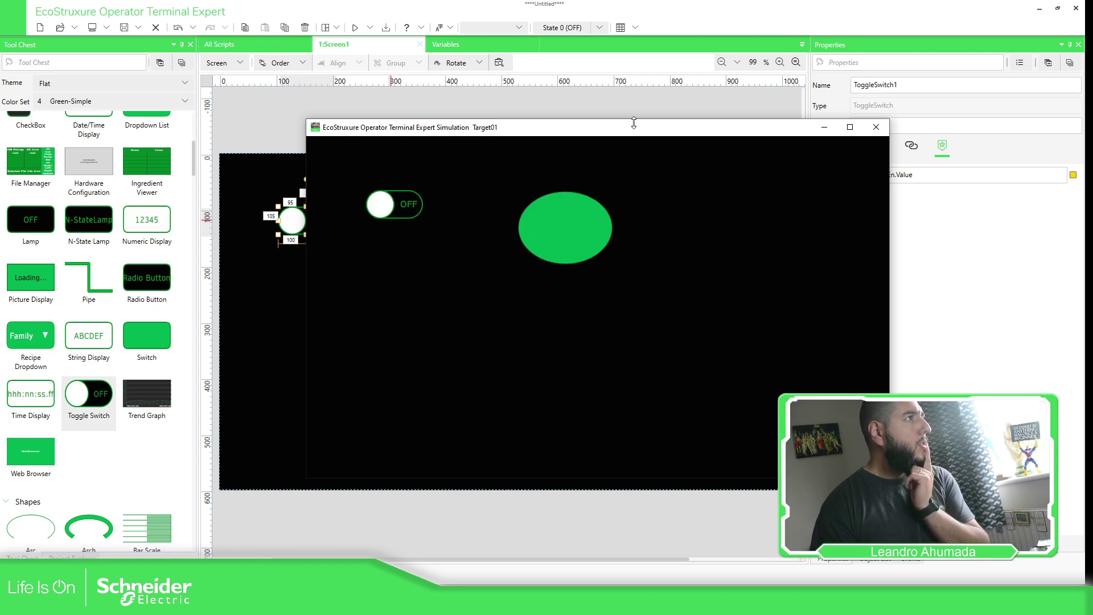
{"action": "mouse_move", "coordinate": [633, 123]}
{"action": "left_mouse_down"}
{"action": "mouse_move", "coordinate": [634, 138]}
{"action": "mouse_move", "coordinate": [634, 121]}
{"action": "left_mouse_up"}
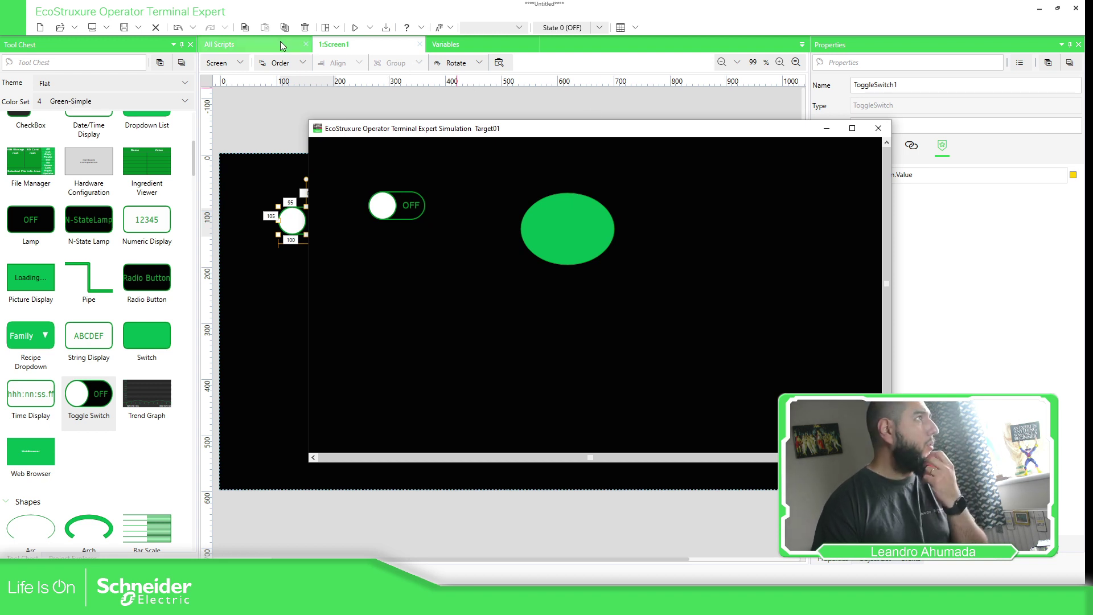
{"action": "left_click", "coordinate": [256, 44]}
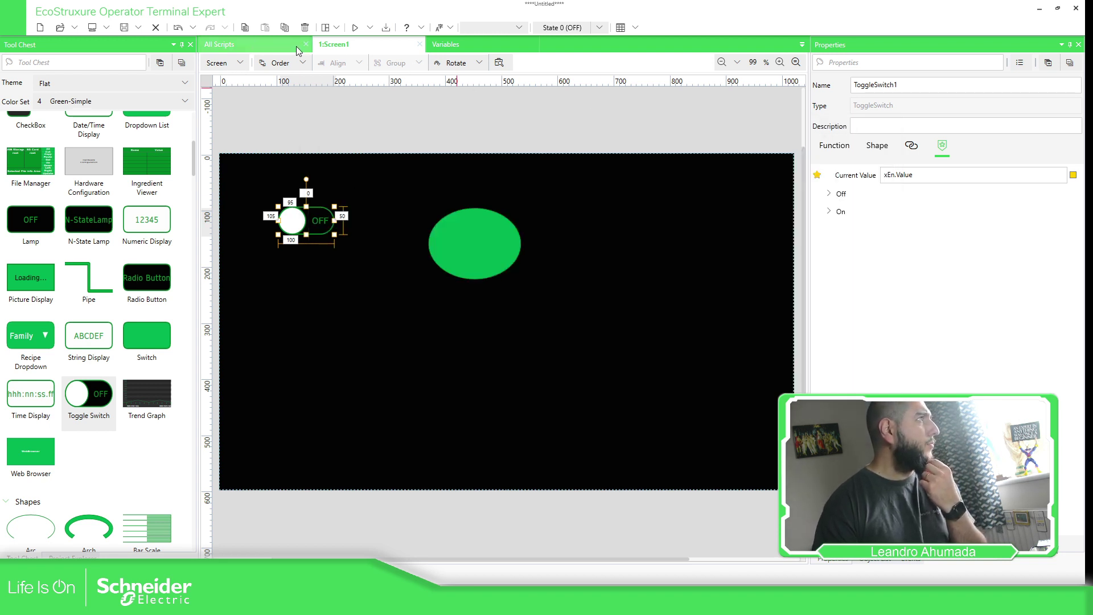
{"action": "left_click", "coordinate": [272, 50]}
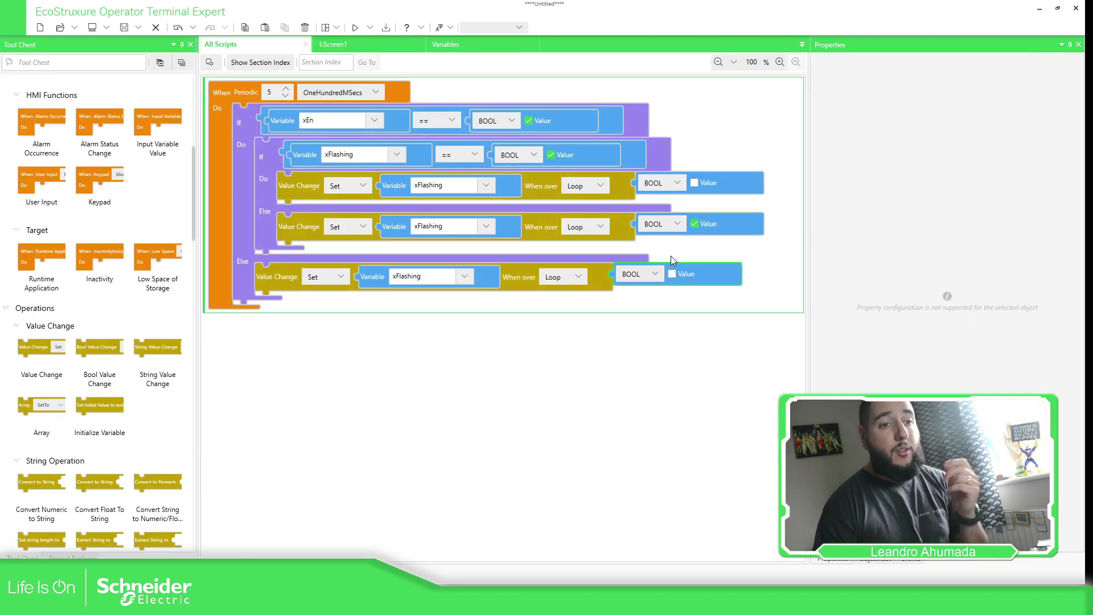
{"action": "key", "text": "alt+Tab"}
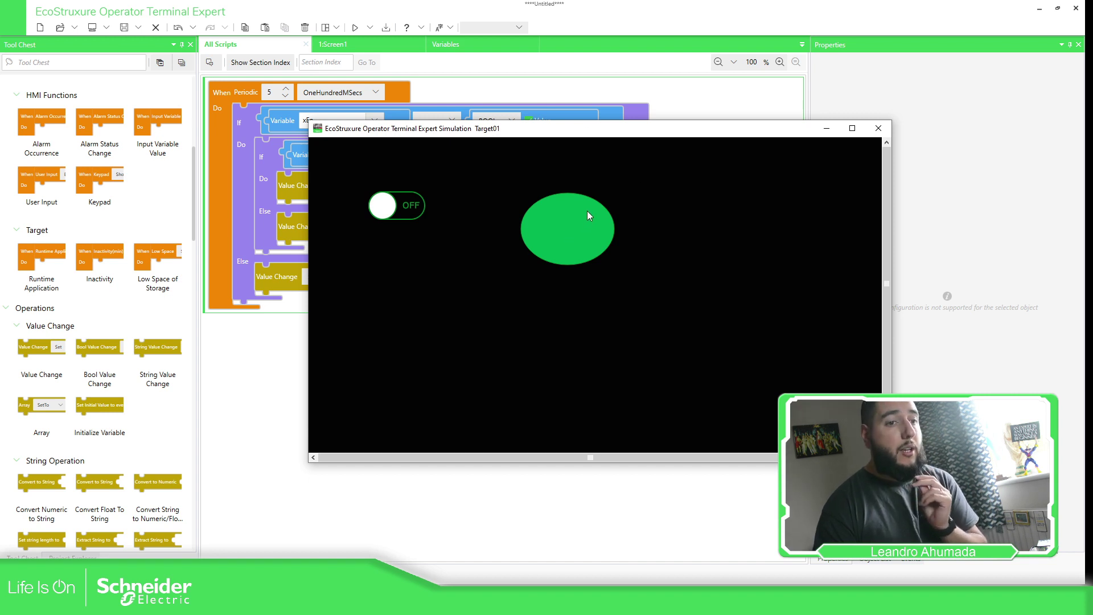
{"action": "left_click", "coordinate": [399, 205]}
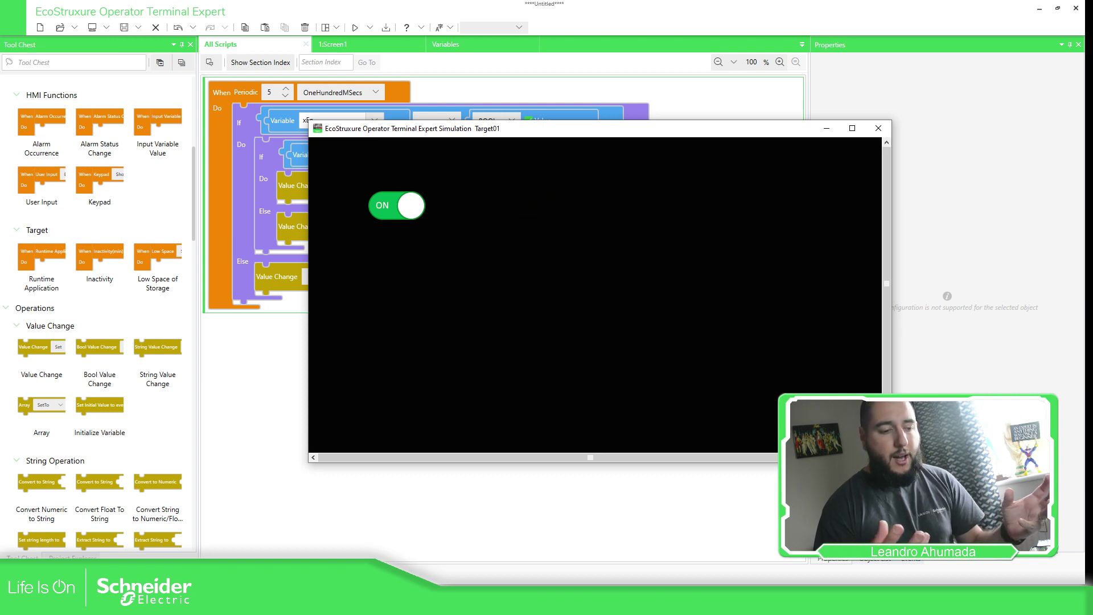
{"action": "left_click", "coordinate": [249, 123]}
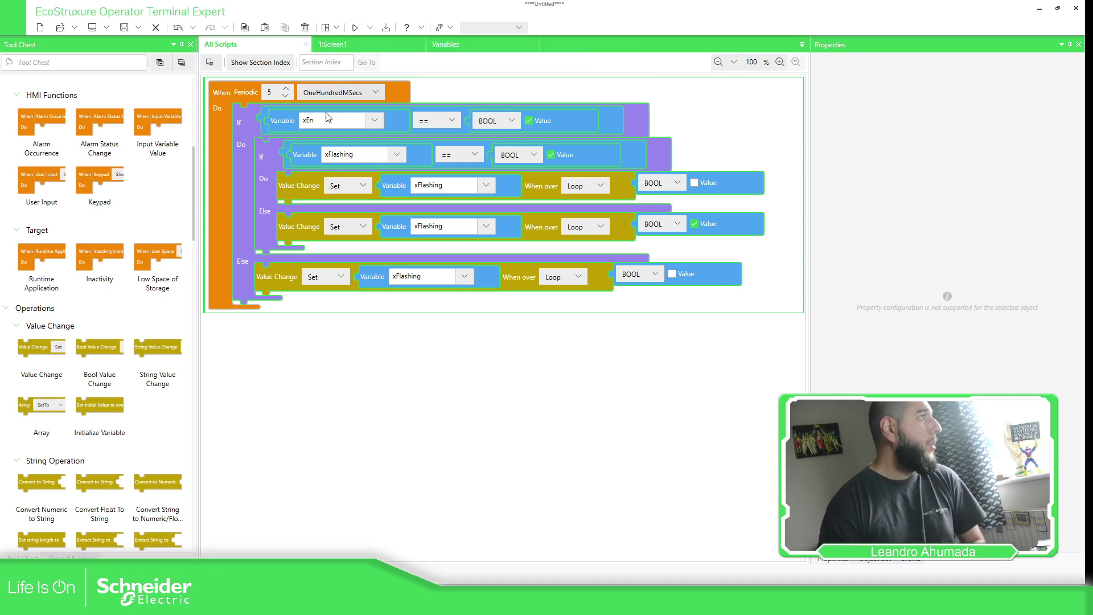
- Close the simulator and add an Expression converter named cFlashing under User-Defined Converters
{"action": "left_click", "coordinate": [428, 578]}
{"action": "left_click", "coordinate": [888, 131]}
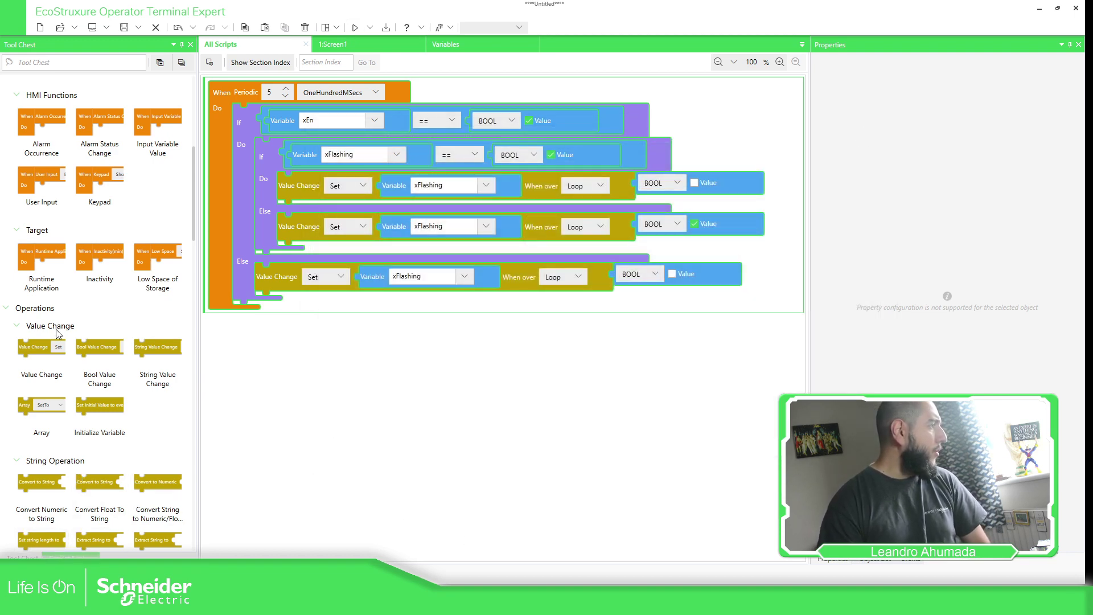
{"action": "left_click", "coordinate": [74, 556]}
{"action": "scroll", "coordinate": [85, 399], "scroll_direction": "down", "scroll_amount": 4}
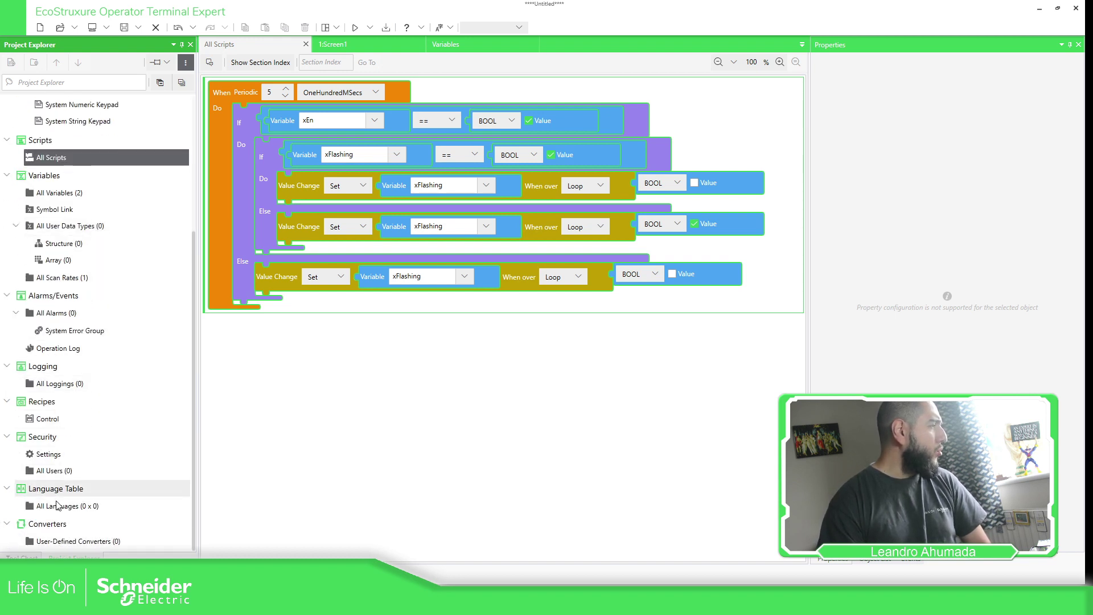
{"action": "double_click", "coordinate": [67, 544]}
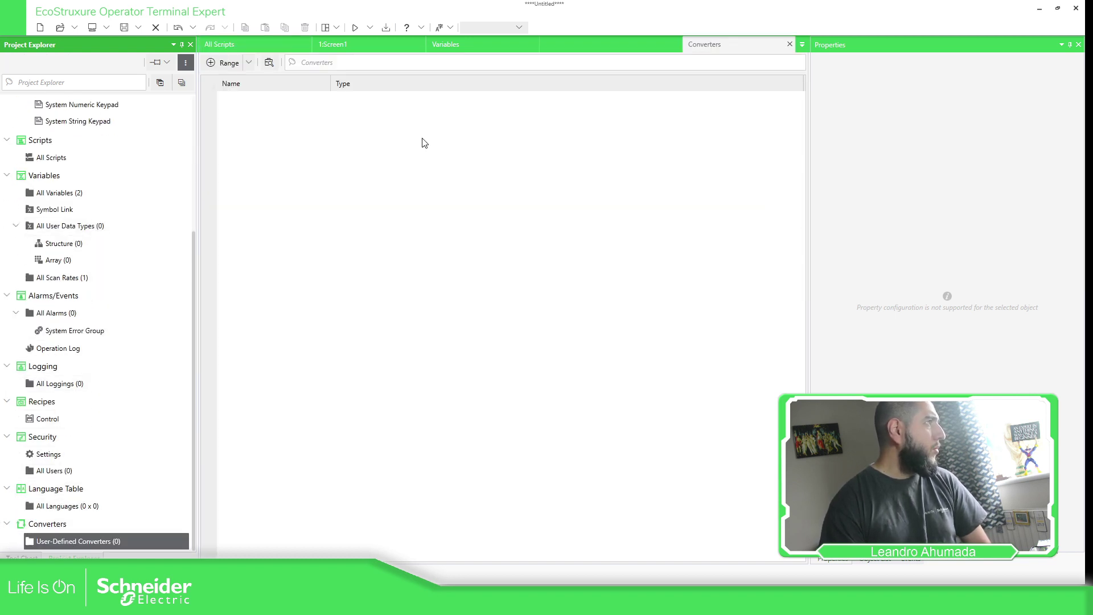
{"action": "left_click", "coordinate": [249, 63]}
{"action": "left_click", "coordinate": [240, 134]}
{"action": "left_click", "coordinate": [316, 108]}
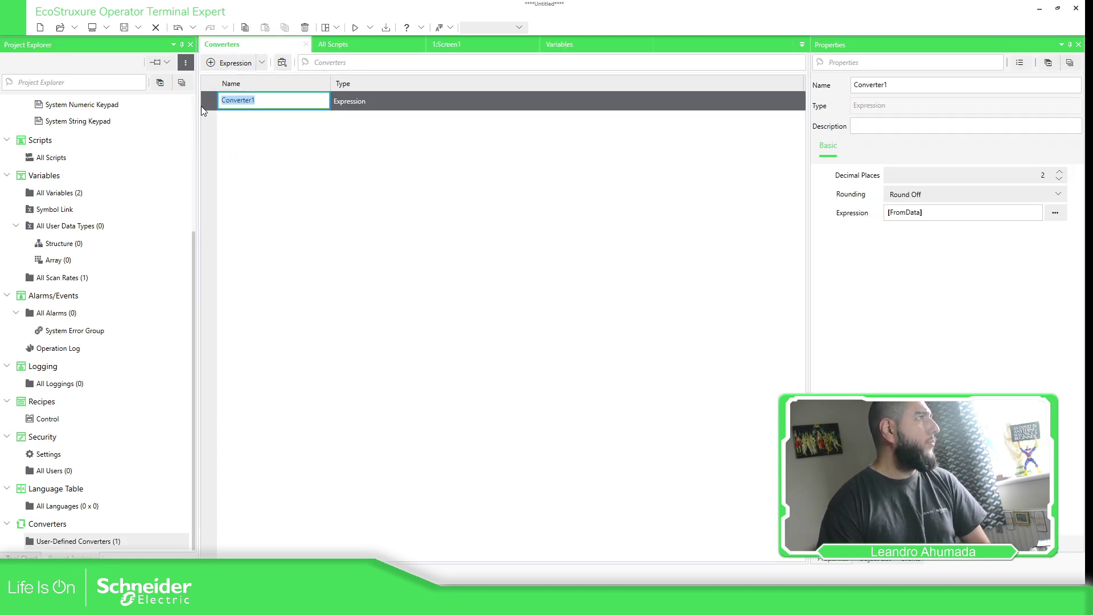
{"action": "type", "text": "cFlas"}
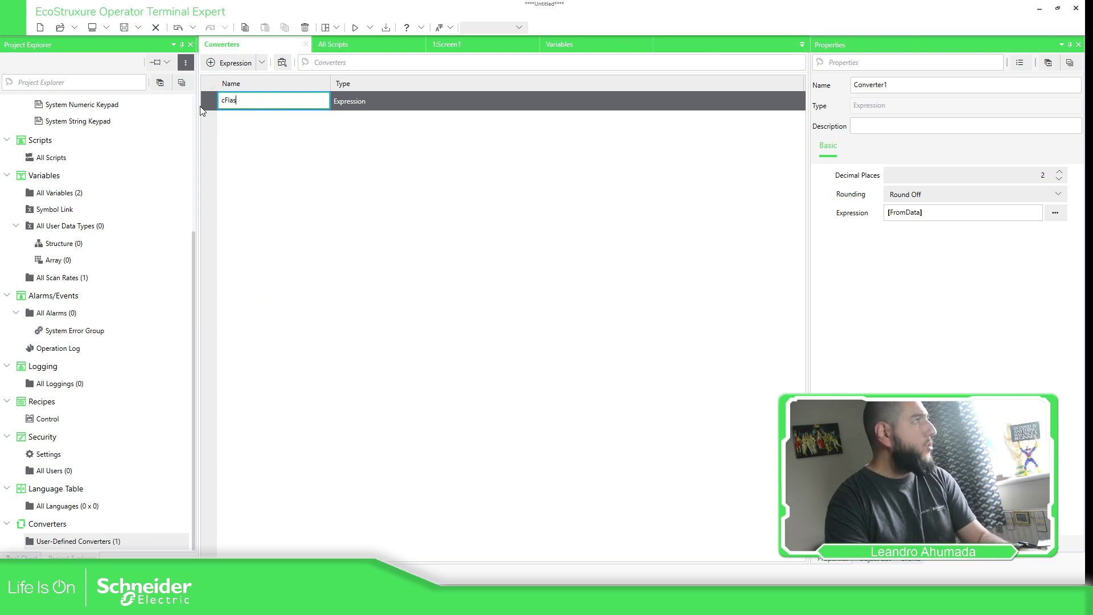
{"action": "type", "text": "hing"}
{"action": "key", "text": "Return"}
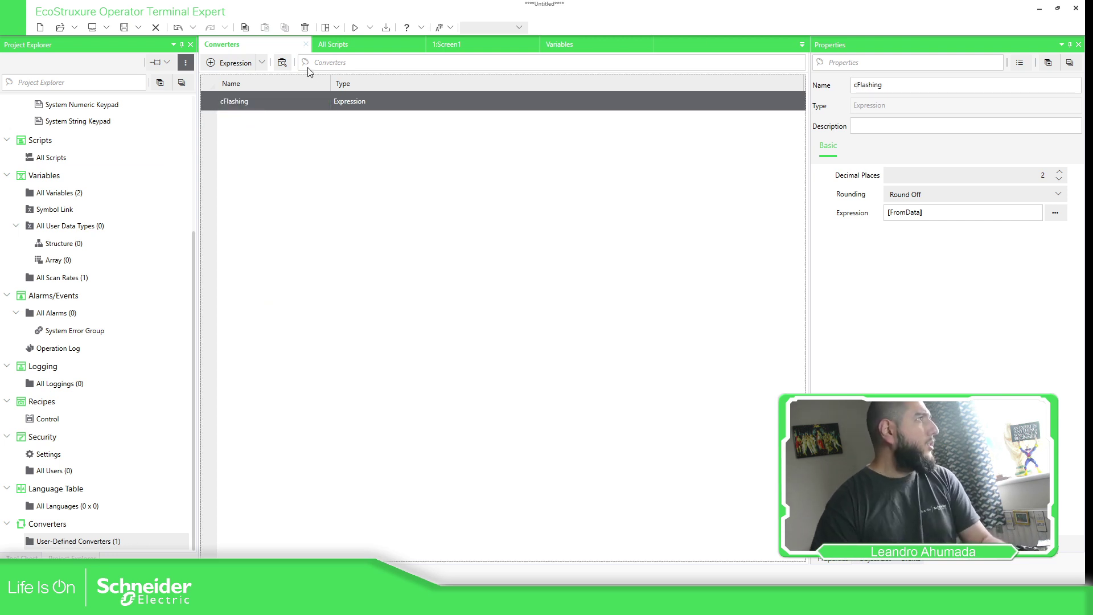
- Set cFlashing's expression to [FromData] & xFlashing.Value
{"action": "left_click", "coordinate": [1055, 214]}
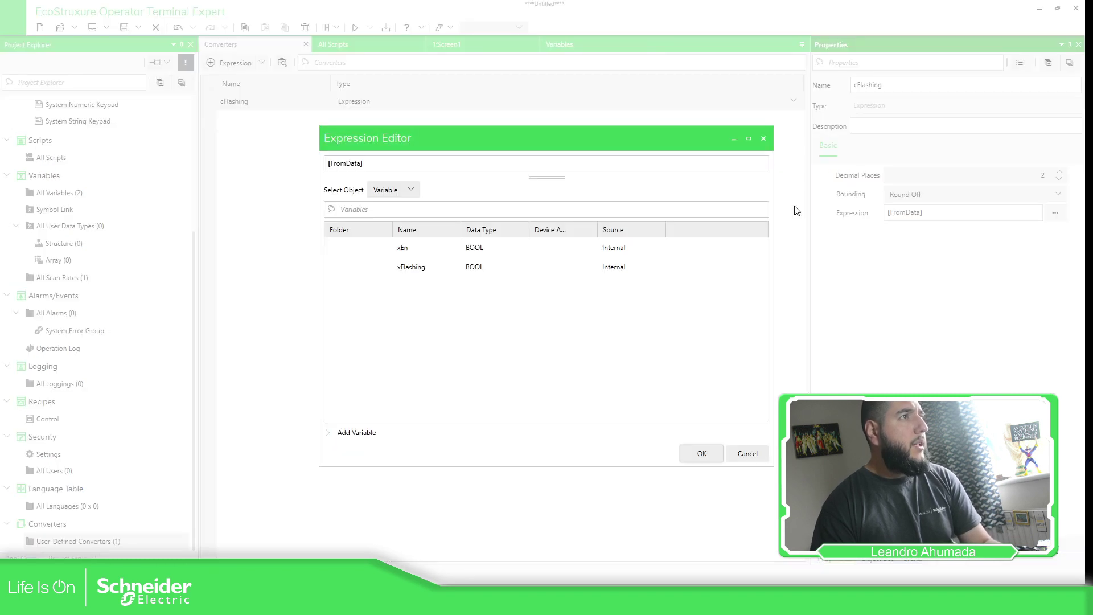
{"action": "left_click", "coordinate": [386, 165]}
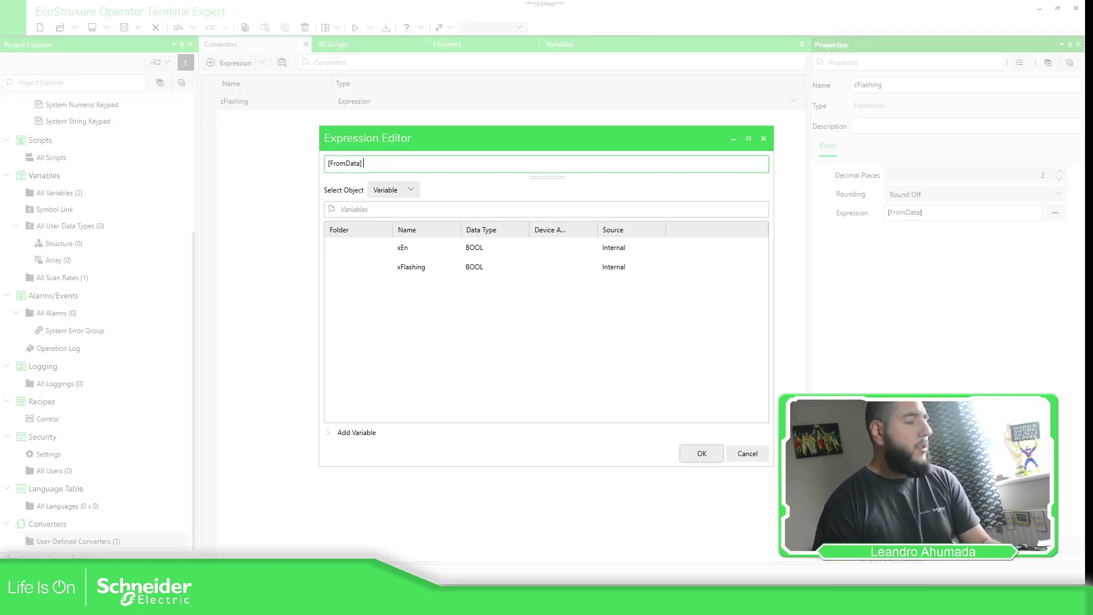
{"action": "right_click", "coordinate": [385, 165]}
{"action": "mouse_move", "coordinate": [449, 200]}
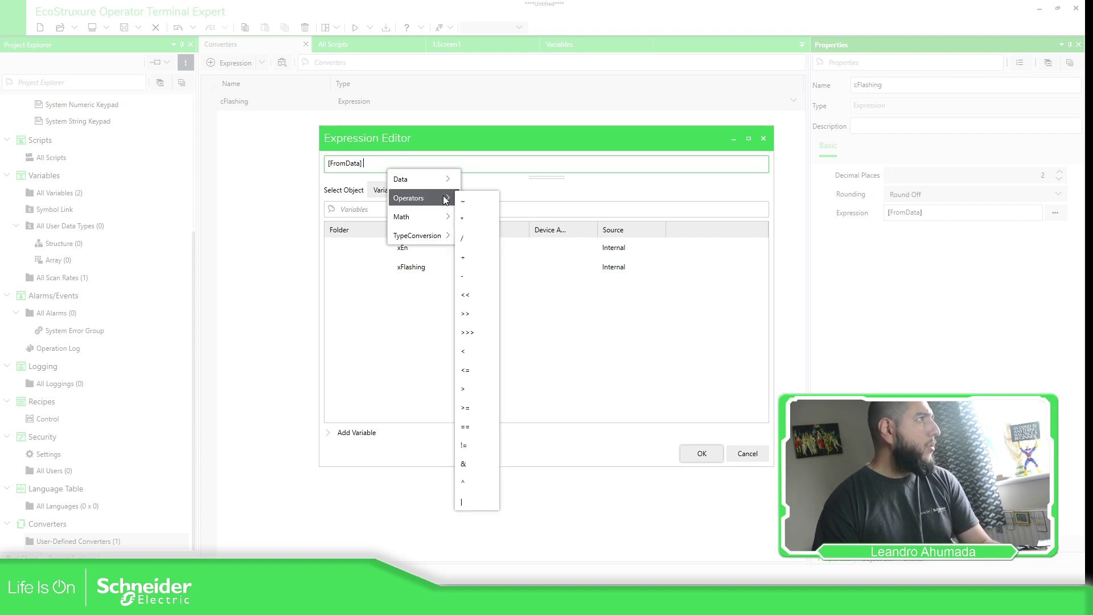
{"action": "left_click", "coordinate": [477, 464]}
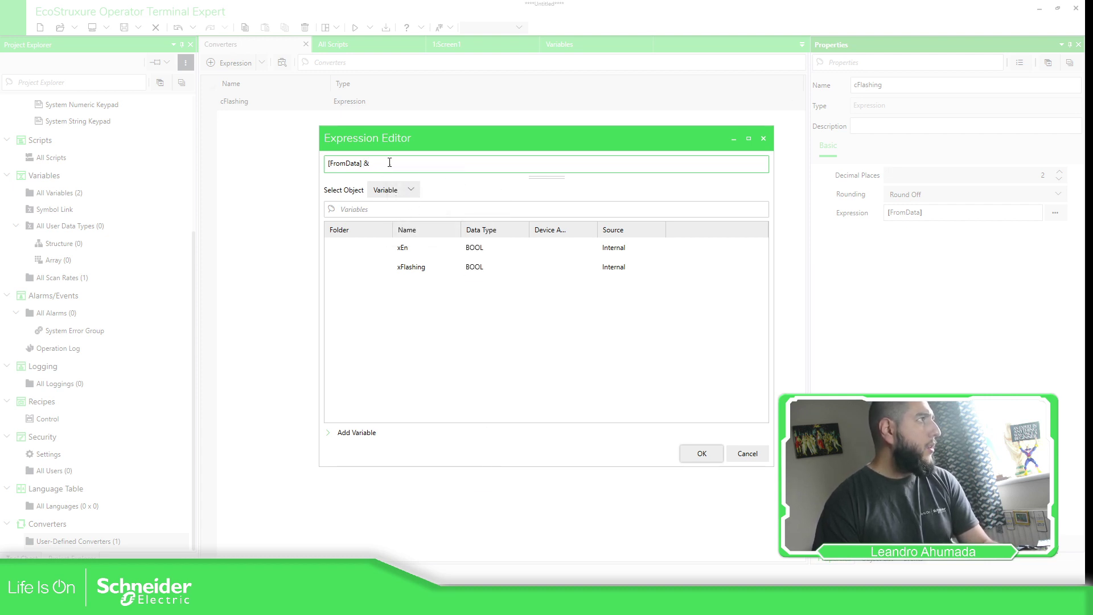
{"action": "double_click", "coordinate": [417, 268]}
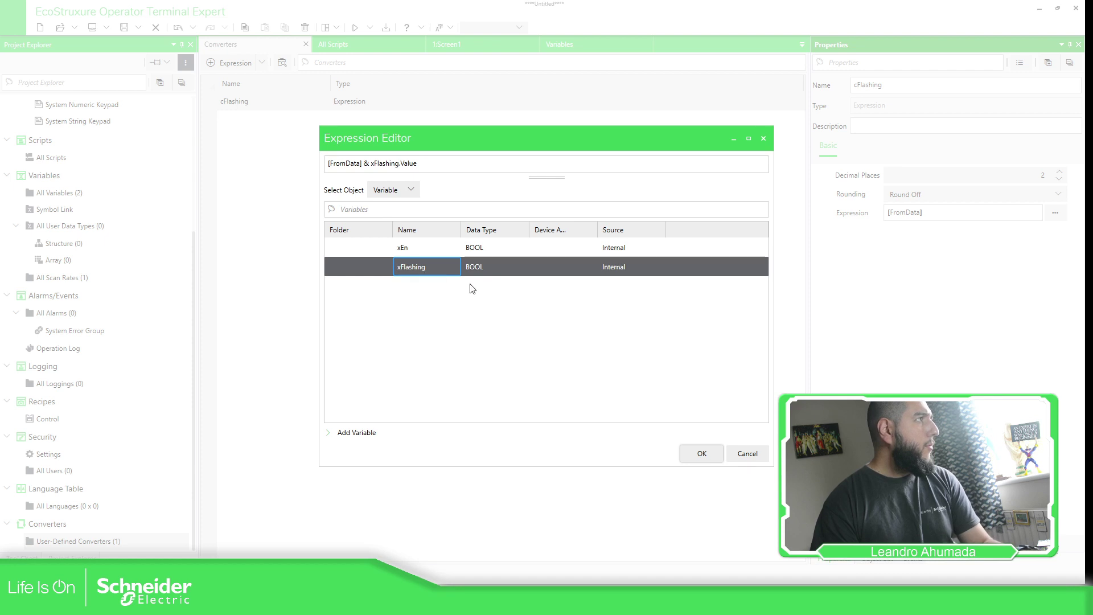
{"action": "left_click", "coordinate": [706, 453]}
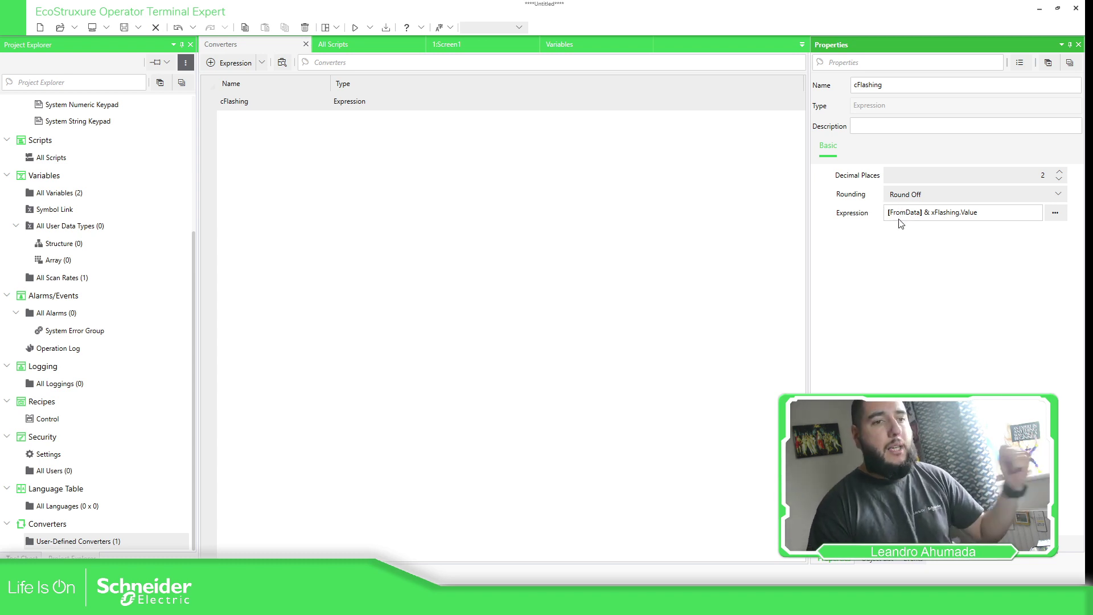
{"action": "left_click", "coordinate": [414, 128]}
{"action": "left_click", "coordinate": [422, 100]}
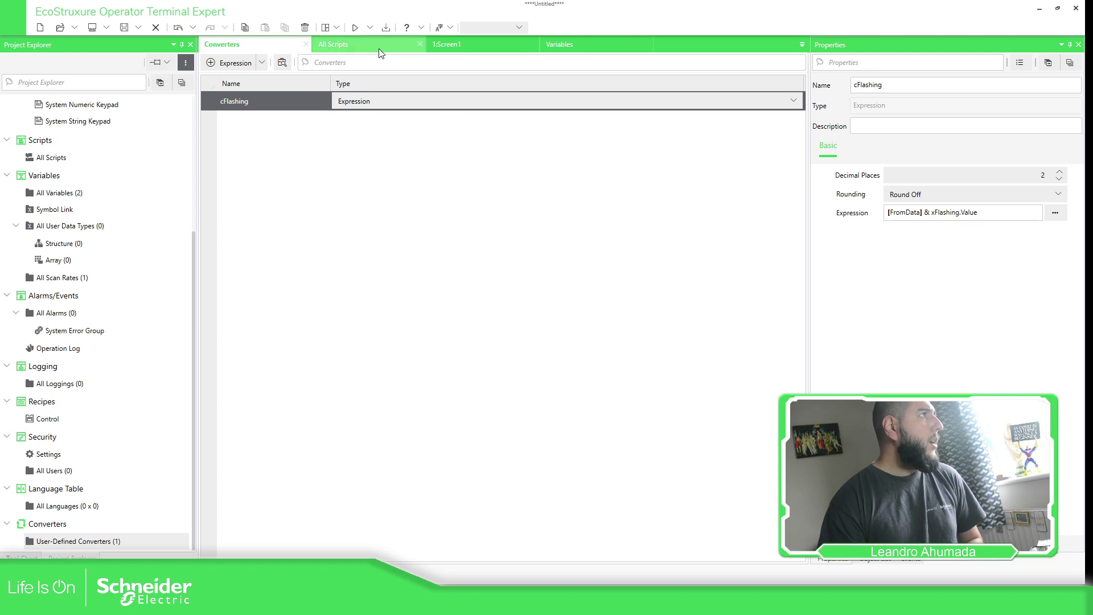
- Move If xFlashing out, delete the If xEn block, and put If xFlashing into the Periodic Do slot
{"action": "left_click", "coordinate": [378, 46]}
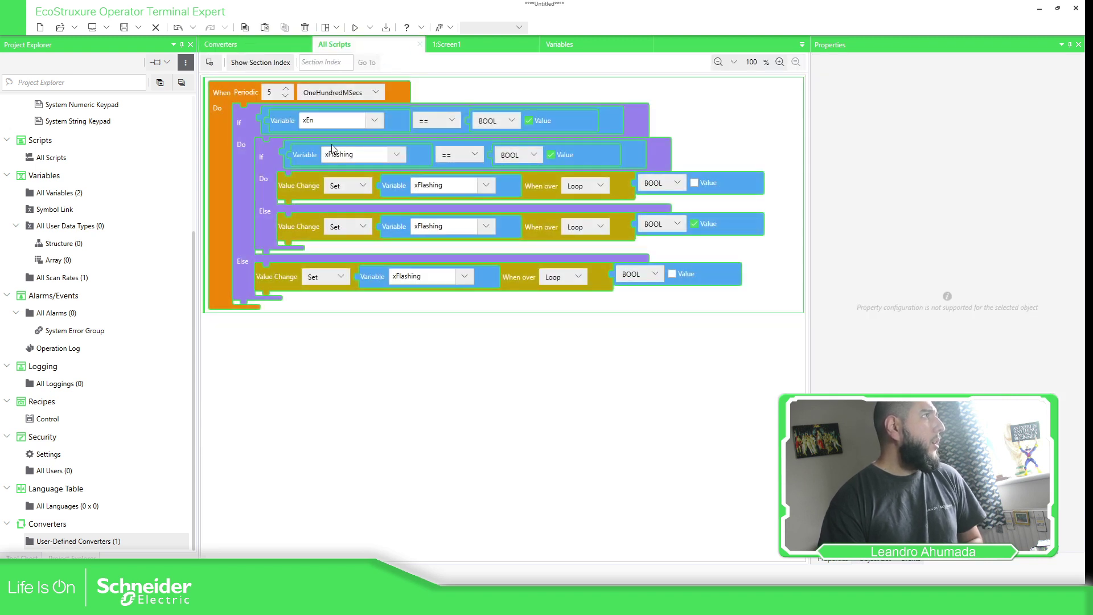
{"action": "left_click", "coordinate": [262, 158]}
{"action": "left_click_drag", "start_coordinate": [269, 163], "coordinate": [335, 360]}
{"action": "left_click", "coordinate": [245, 125]}
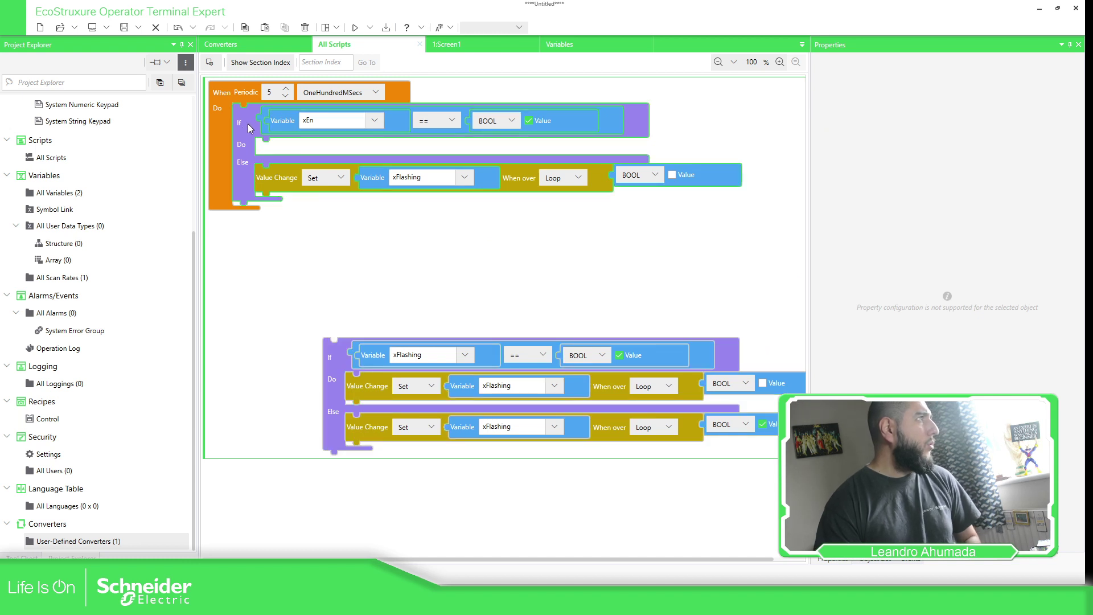
{"action": "key", "text": "Delete"}
{"action": "left_click", "coordinate": [330, 347]}
{"action": "left_click_drag", "start_coordinate": [330, 347], "coordinate": [245, 131]}
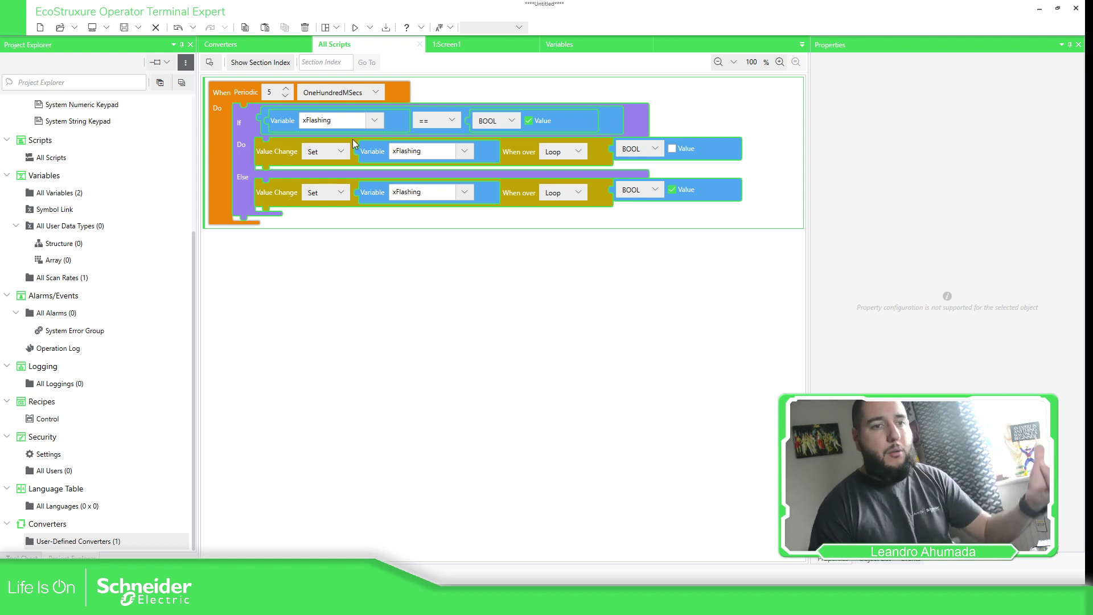
- Bind Ellipse1's visibility on Screen1 to the xEn variable through the cFlashing user-defined converter
{"action": "left_click", "coordinate": [462, 46]}
{"action": "left_click", "coordinate": [491, 246]}
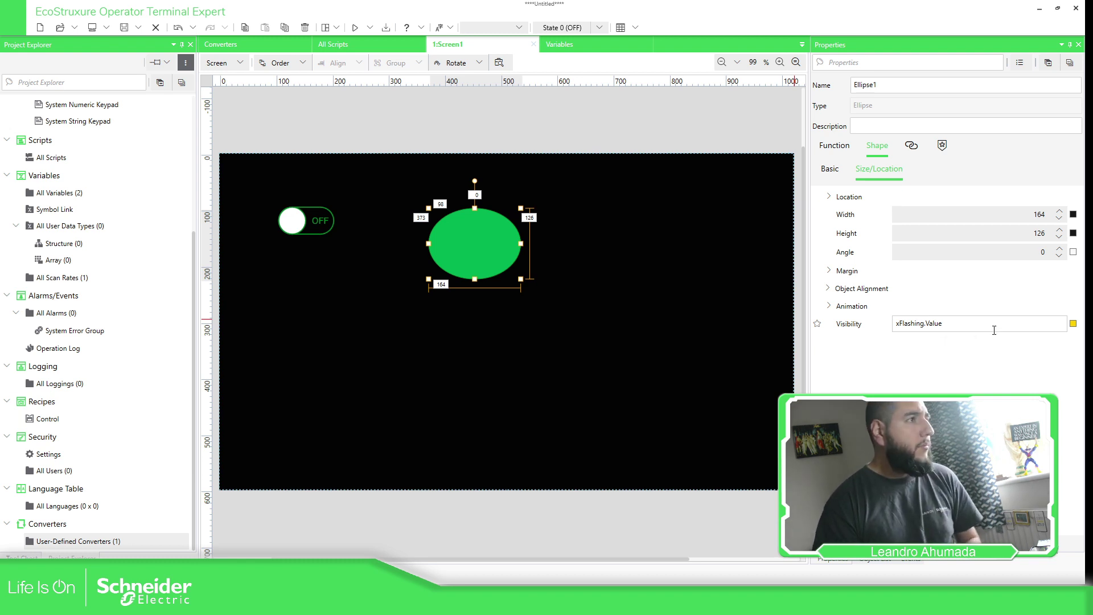
{"action": "left_click", "coordinate": [1073, 323]}
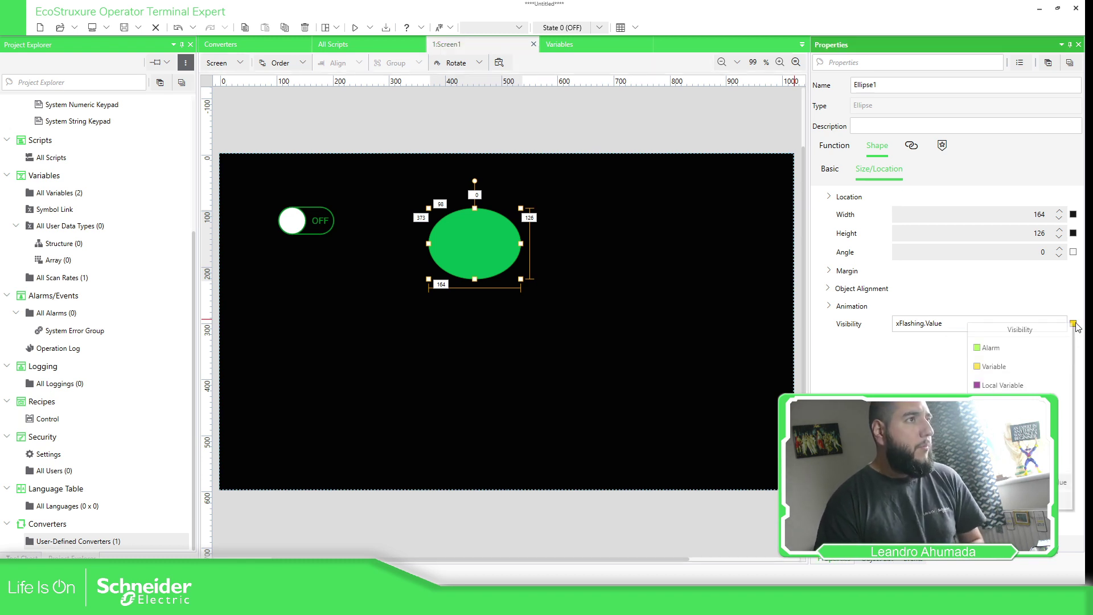
{"action": "left_click", "coordinate": [994, 366]}
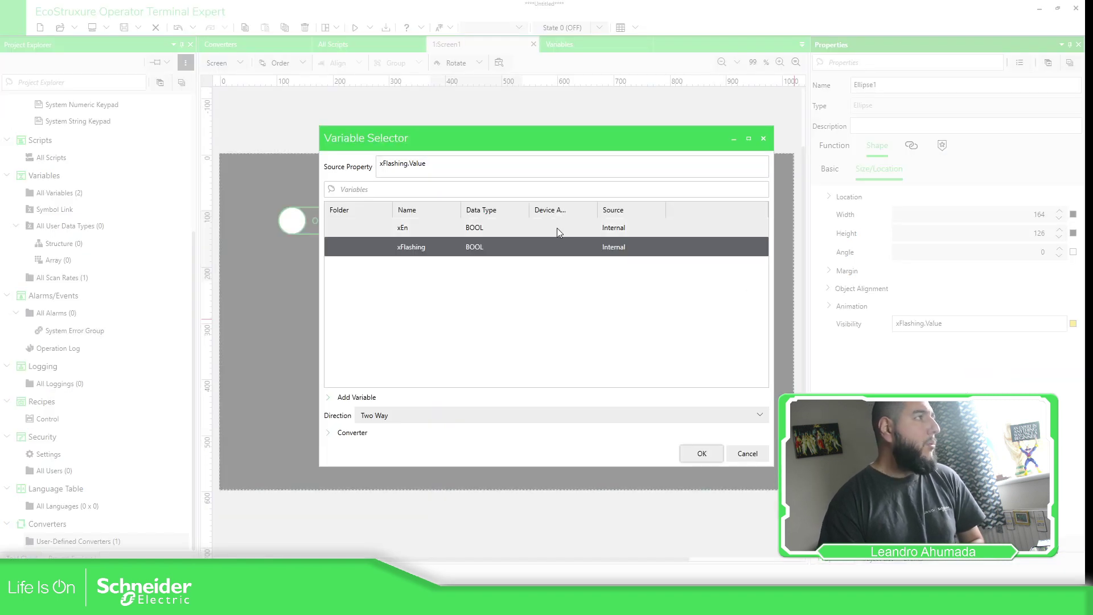
{"action": "left_click", "coordinate": [411, 227]}
{"action": "left_click", "coordinate": [333, 434]}
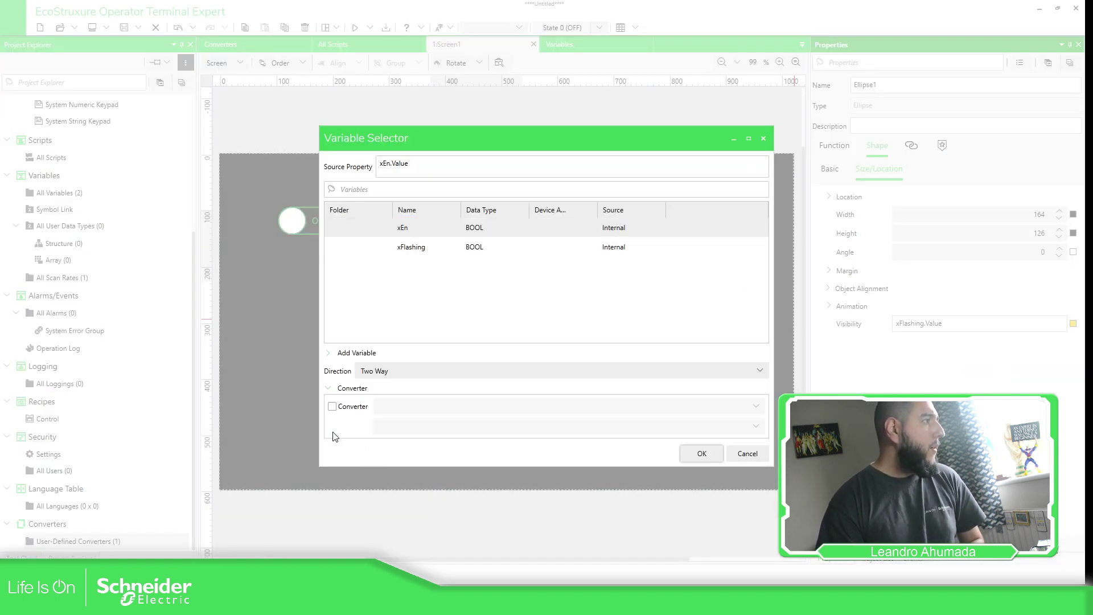
{"action": "left_click", "coordinate": [345, 405]}
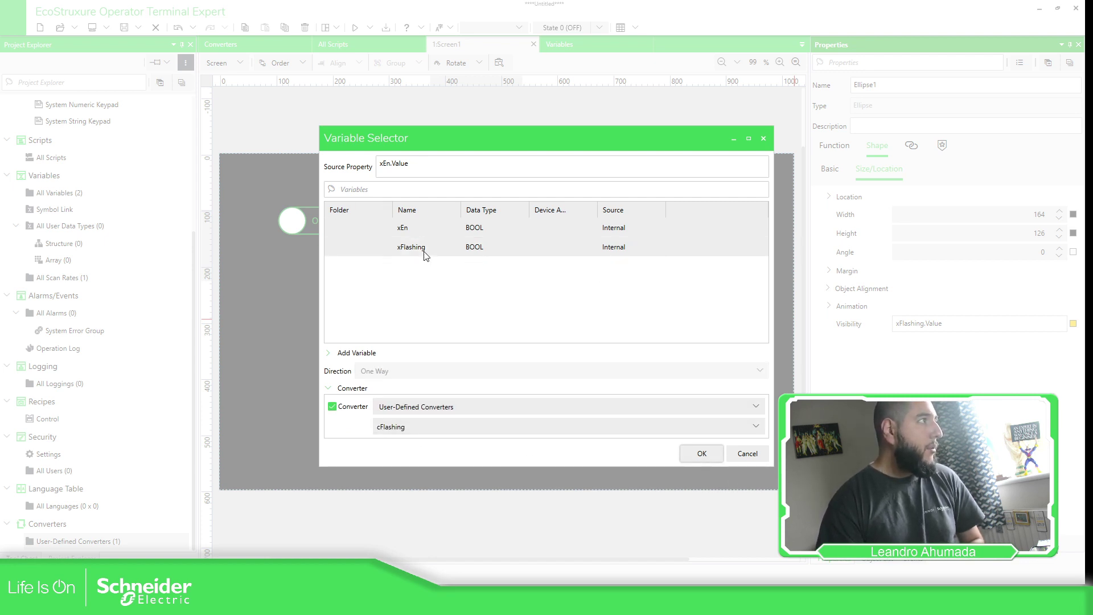
{"action": "left_click", "coordinate": [701, 453]}
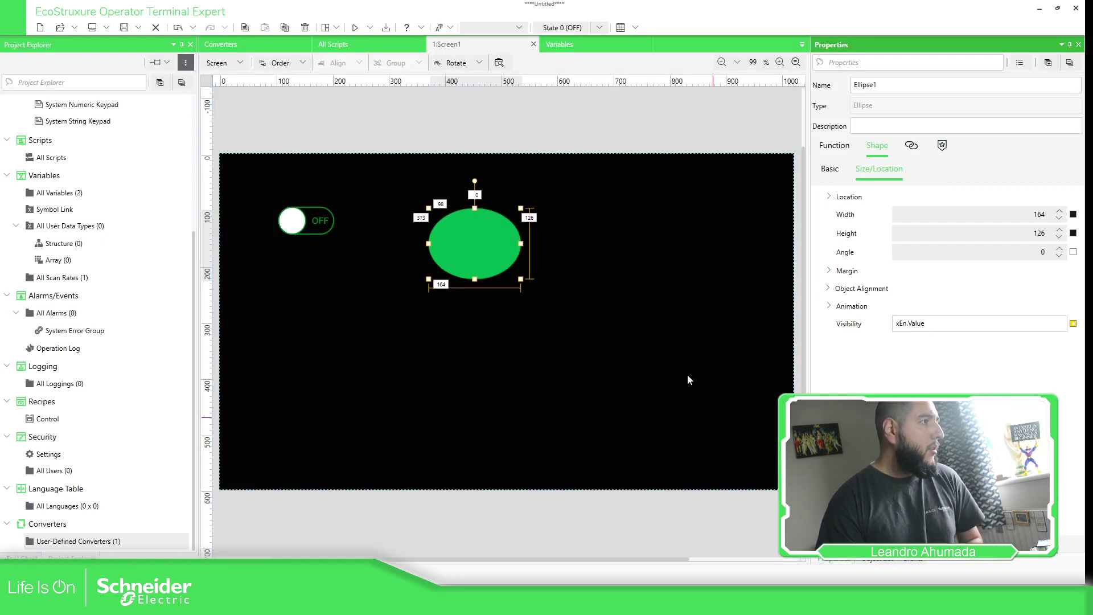
- Deselect the green ellipse by clicking an empty area of Screen1
{"action": "left_click", "coordinate": [530, 131]}
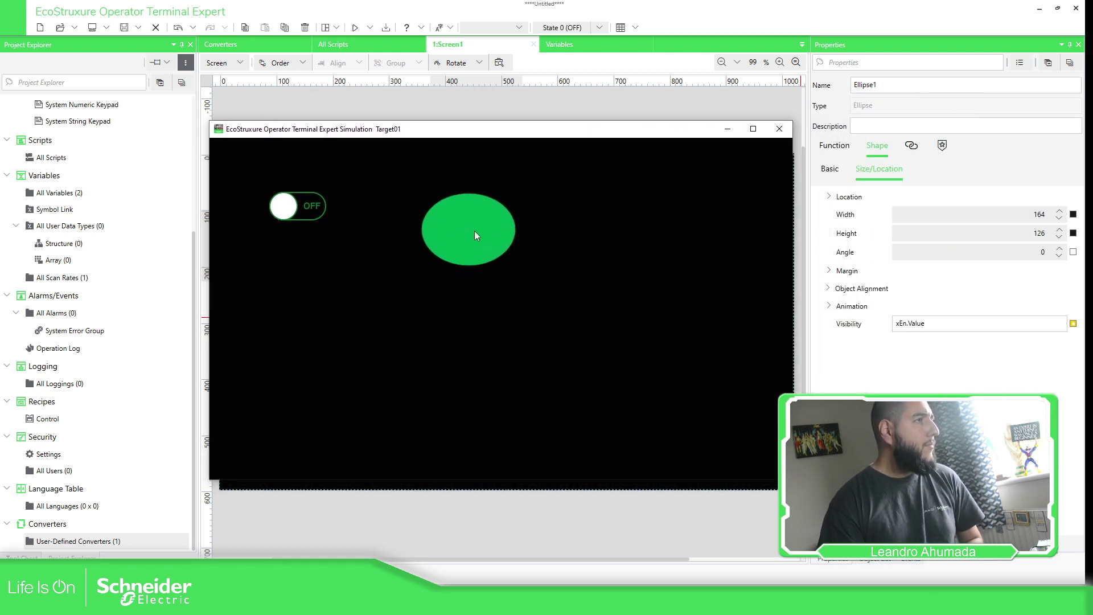
- Close the simulation and place a Lamp from the Tool Chest right of the ellipse
{"action": "left_click", "coordinate": [779, 128]}
{"action": "left_click", "coordinate": [492, 121]}
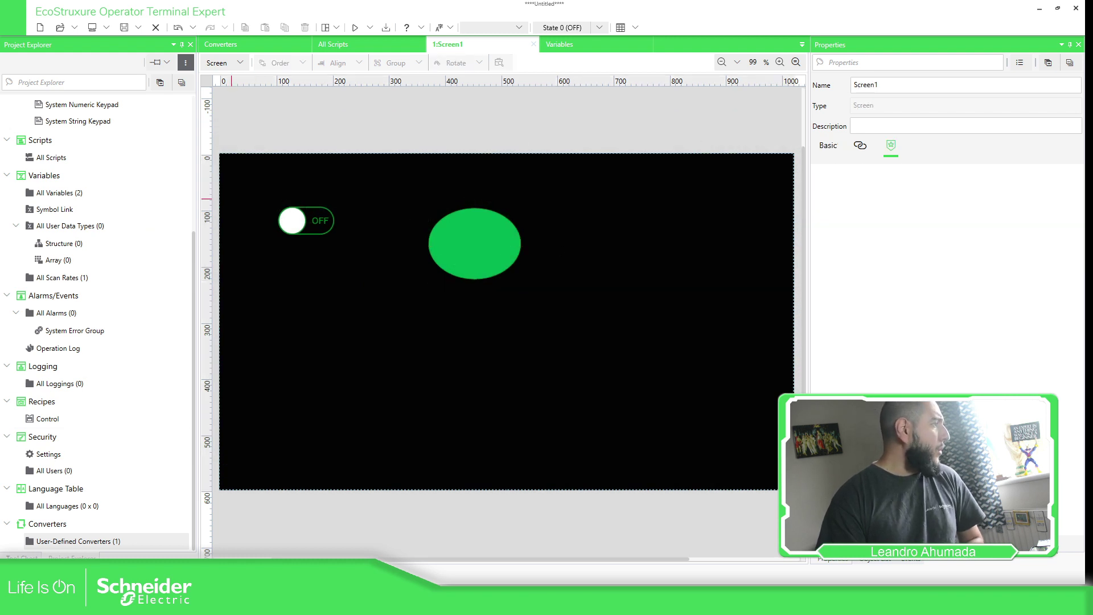
{"action": "left_click", "coordinate": [80, 541]}
{"action": "left_click", "coordinate": [20, 557]}
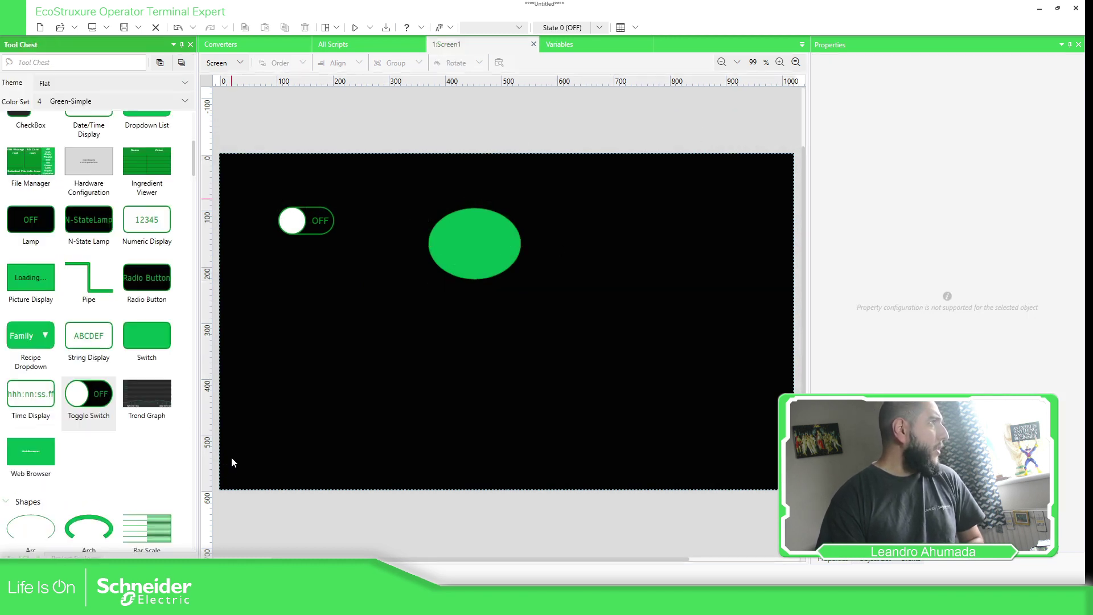
{"action": "scroll", "coordinate": [139, 268], "scroll_direction": "up", "scroll_amount": 1}
{"action": "left_click_drag", "start_coordinate": [33, 261], "coordinate": [629, 220]}
- Bind Lamp1's Current Value to the xFlashing variable
{"action": "left_click", "coordinate": [1073, 175]}
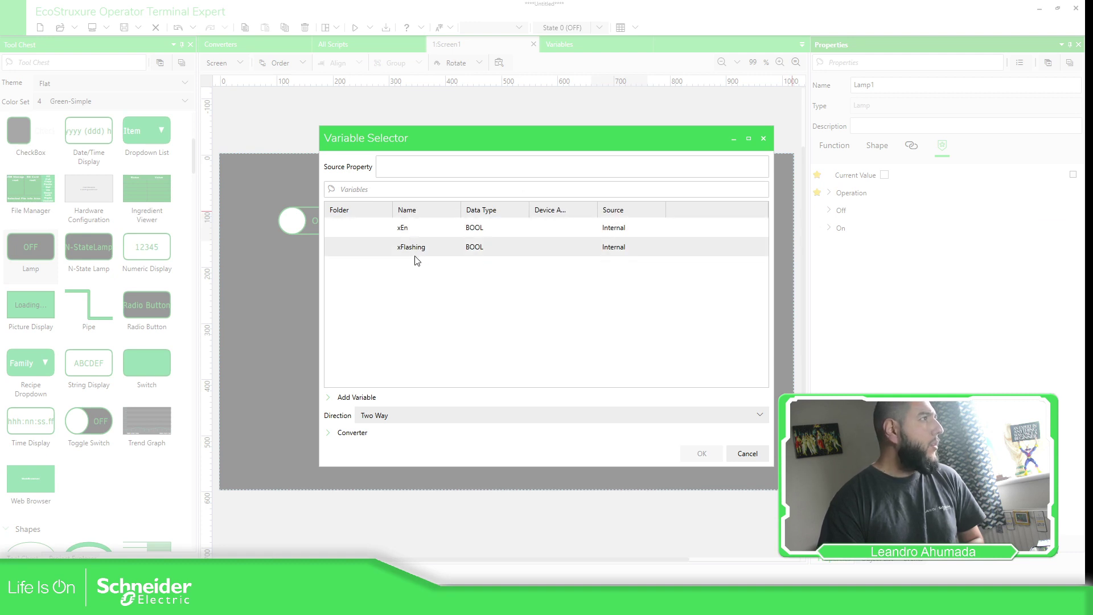
{"action": "left_click", "coordinate": [415, 249]}
{"action": "left_click", "coordinate": [702, 453]}
{"action": "left_click", "coordinate": [739, 146]}
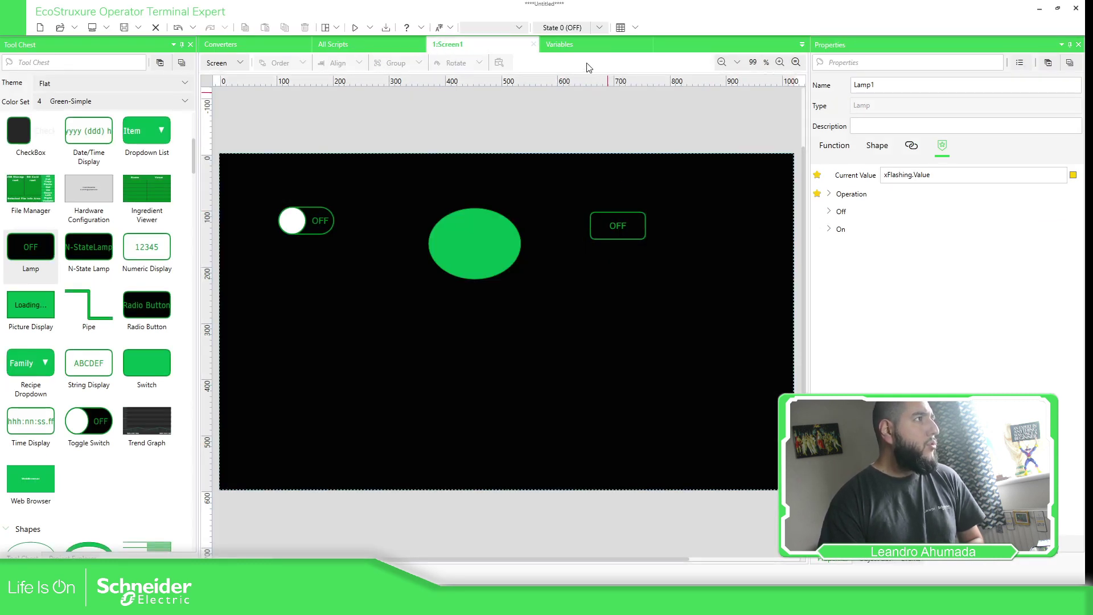
- Simulate Screen1 and switch the toggle ON then OFF to check the ellipse hides
{"action": "left_click", "coordinate": [370, 27]}
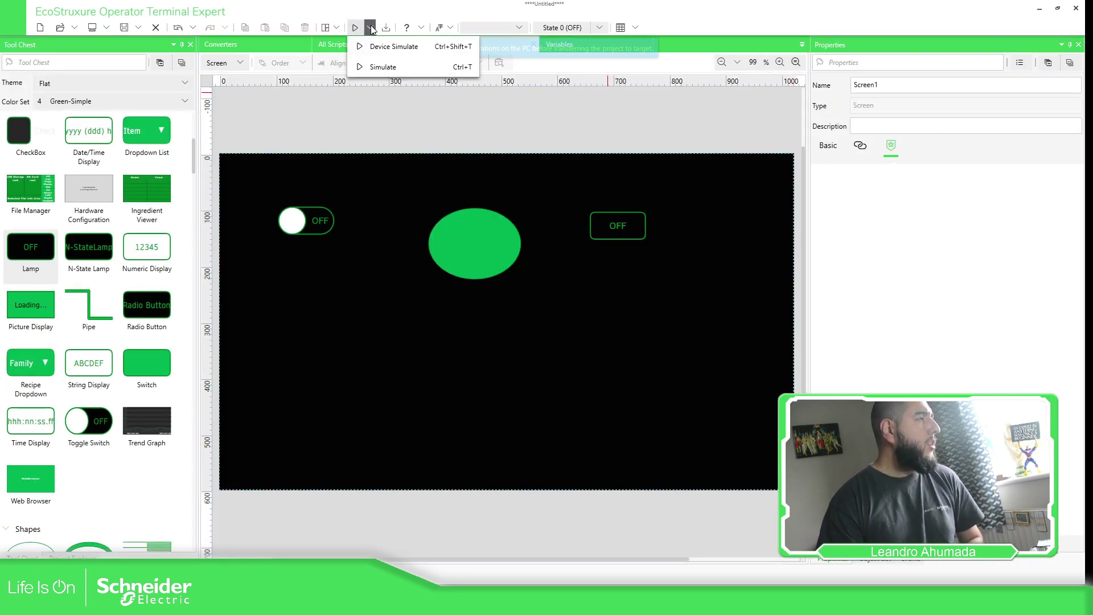
{"action": "left_click", "coordinate": [393, 66]}
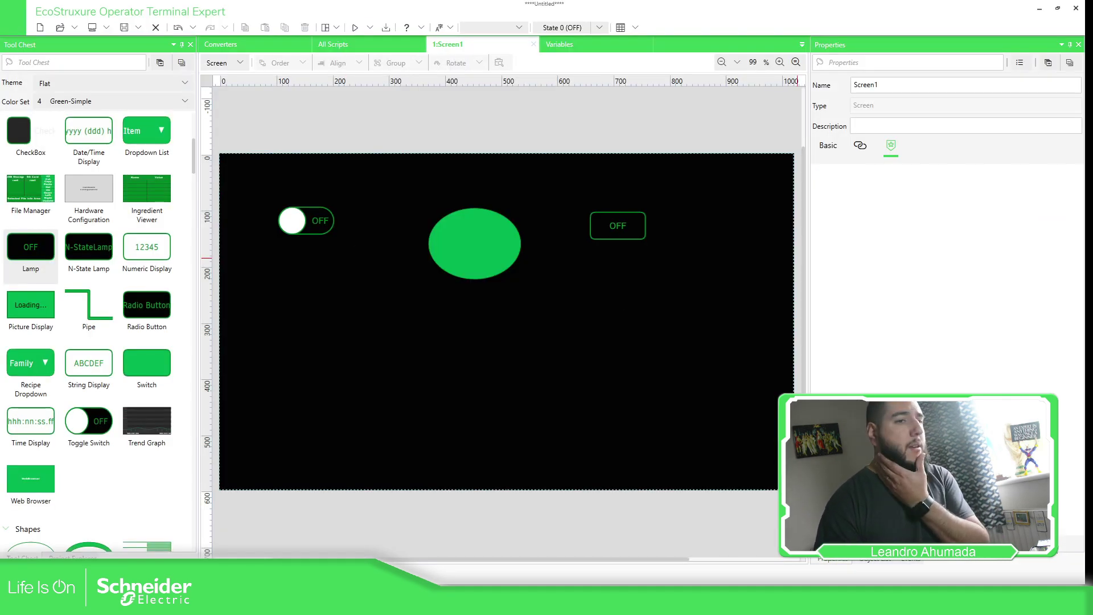
{"action": "left_click_drag", "start_coordinate": [669, 111], "coordinate": [451, 141]}
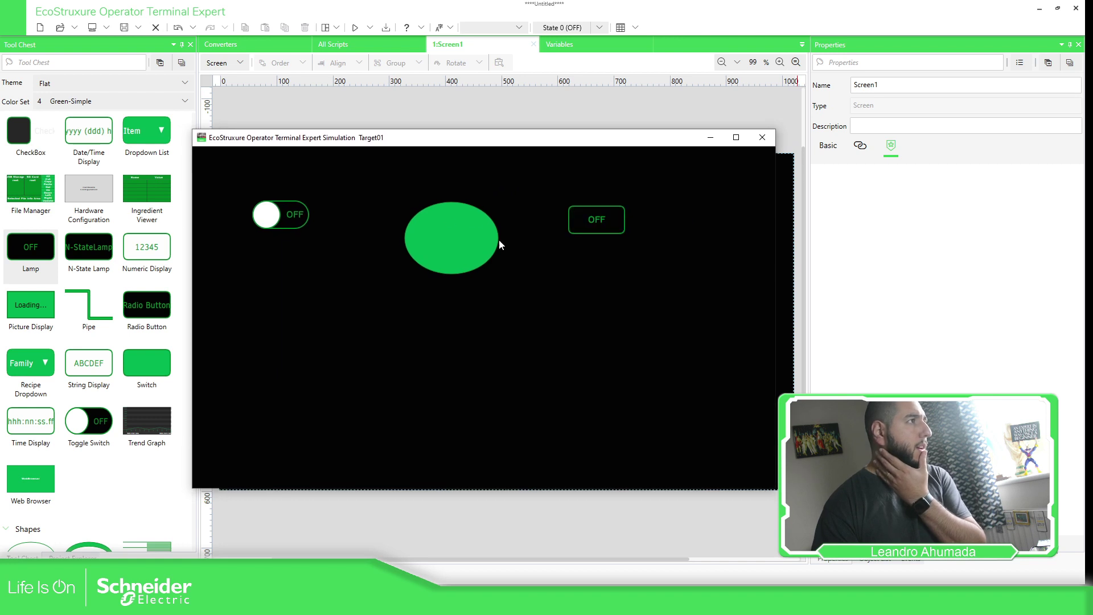
{"action": "left_click", "coordinate": [271, 220]}
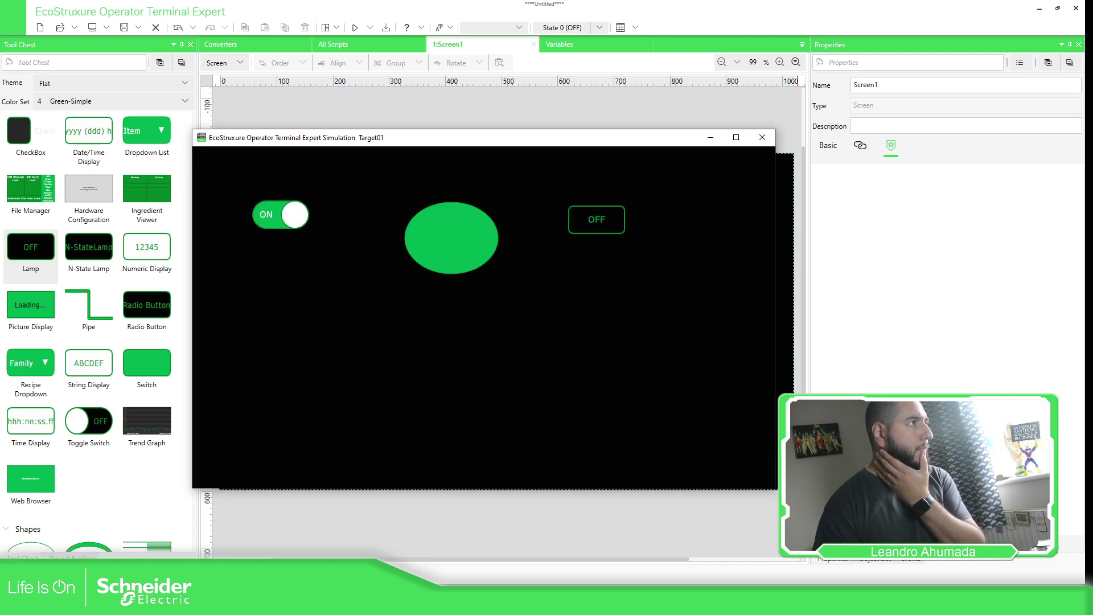
{"action": "left_click", "coordinate": [276, 220]}
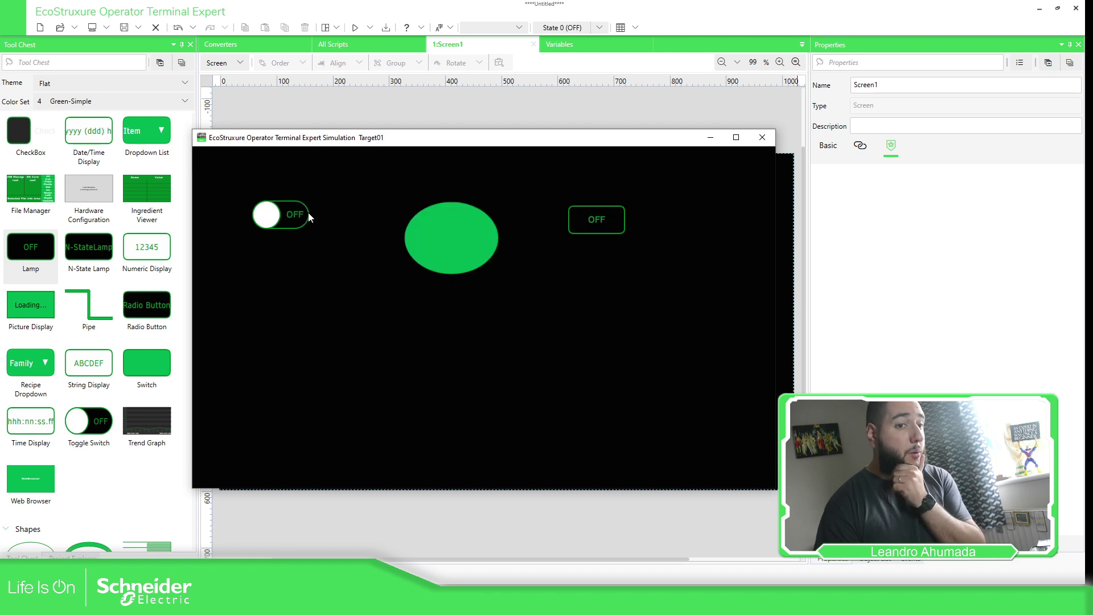
- Close the simulation and duplicate the xEn variable as a new variable named xEn2
{"action": "left_click", "coordinate": [762, 137]}
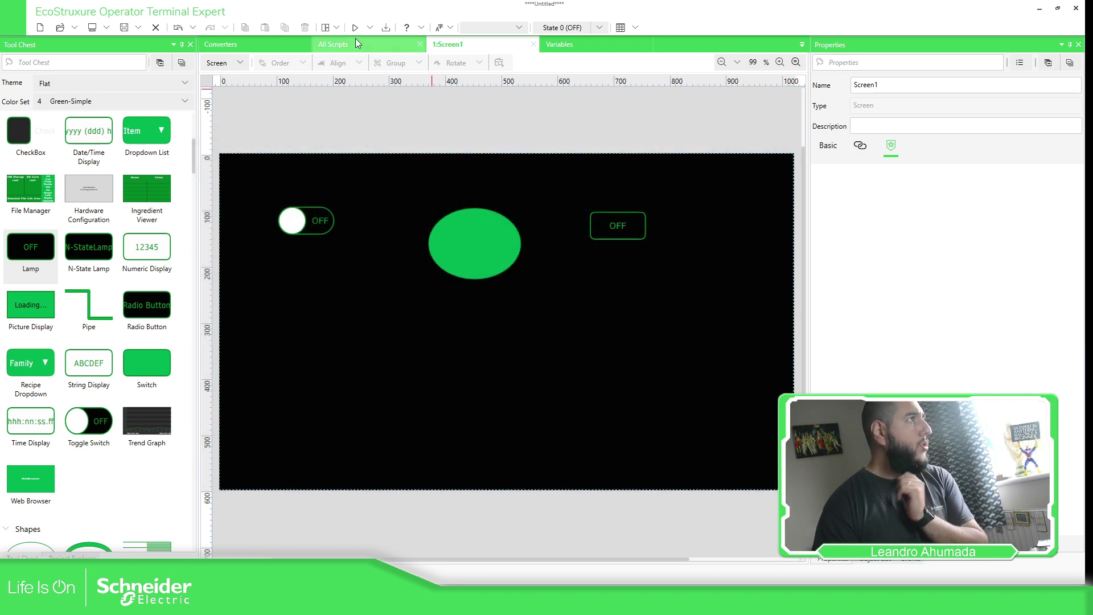
{"action": "left_click", "coordinate": [257, 45]}
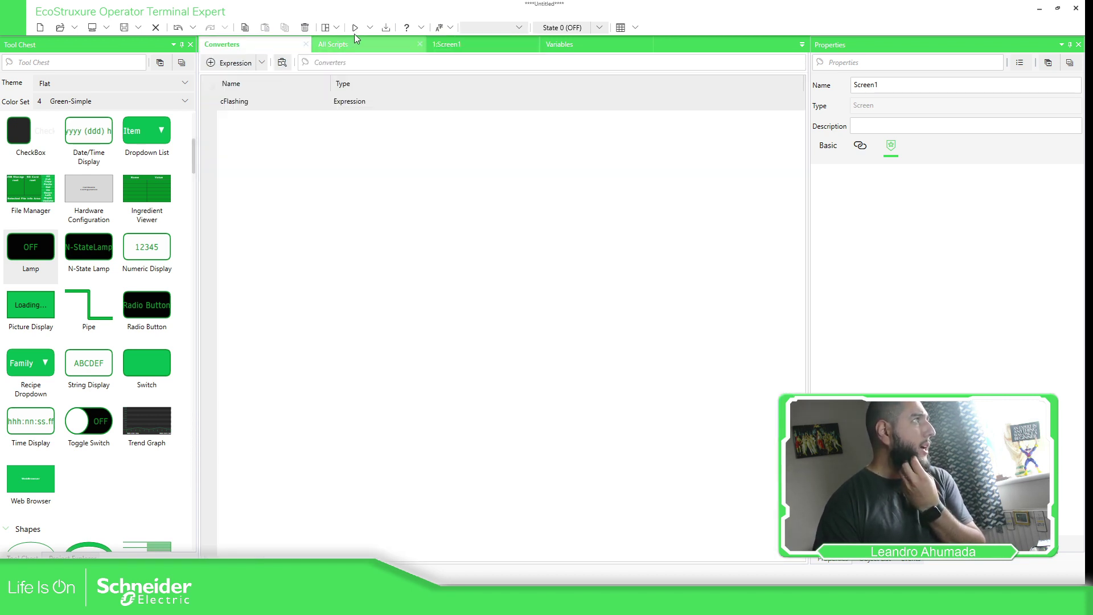
{"action": "left_click", "coordinate": [567, 52]}
{"action": "left_click", "coordinate": [252, 106]}
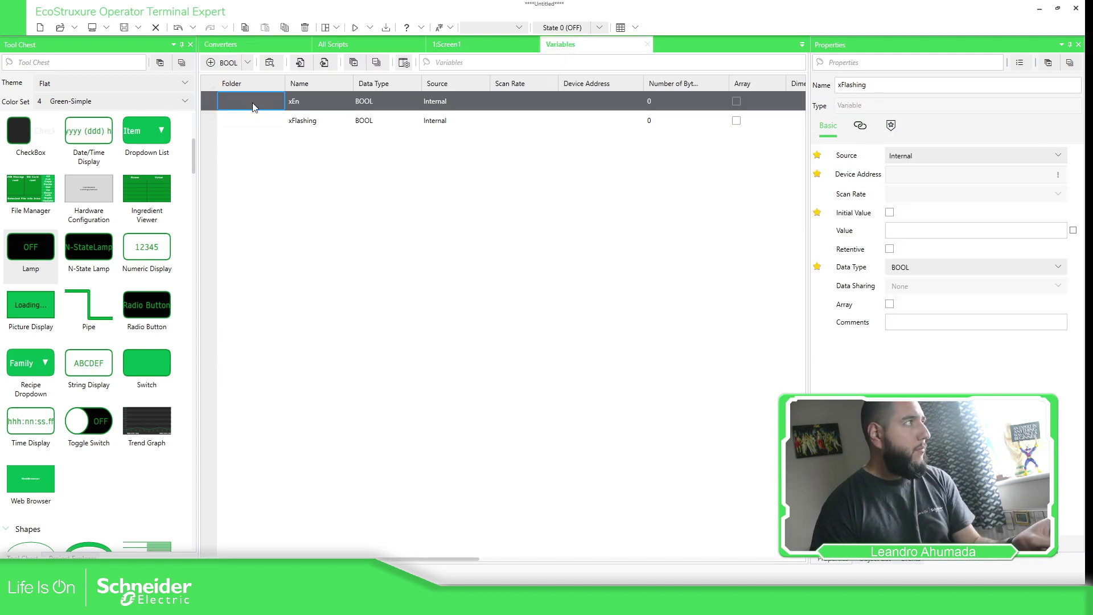
{"action": "key", "text": "ctrl+c"}
{"action": "key", "text": "ctrl+v"}
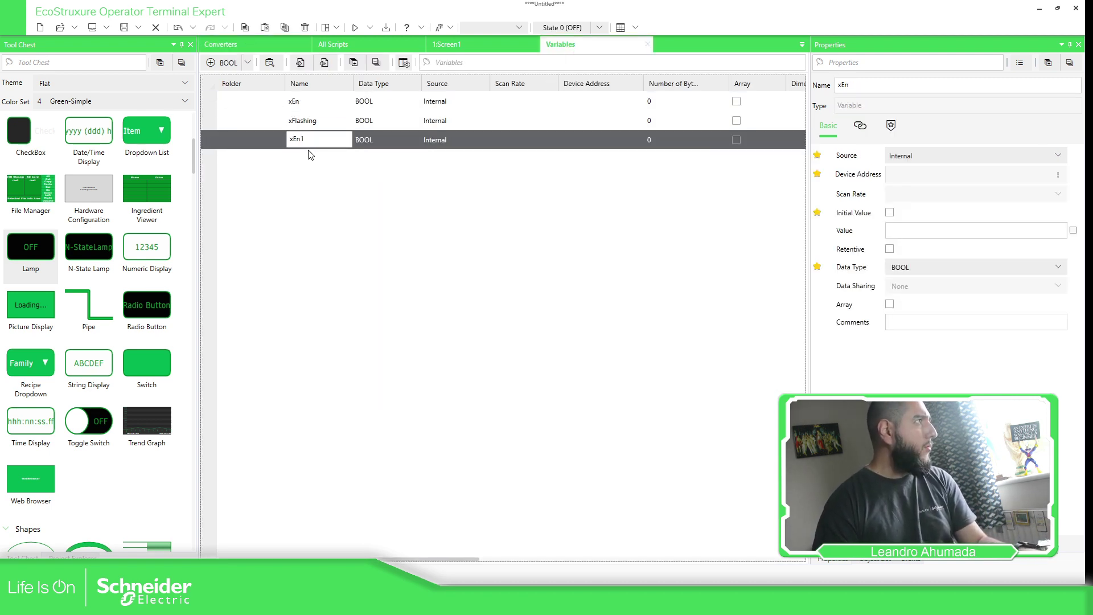
{"action": "left_click", "coordinate": [318, 139]}
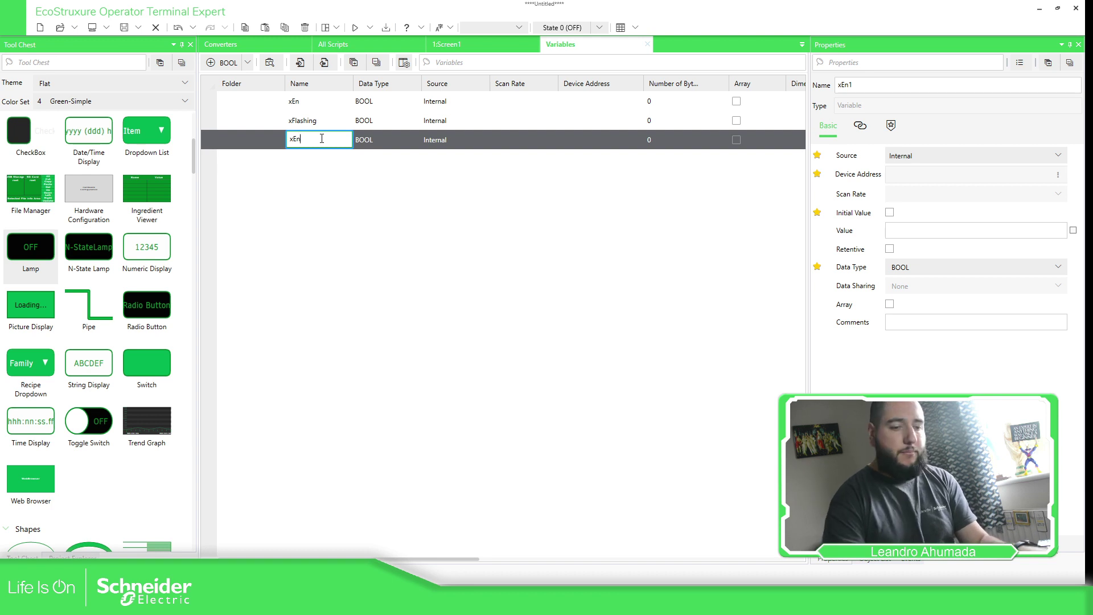
{"action": "type", "text": "2"}
{"action": "key", "text": "Return"}
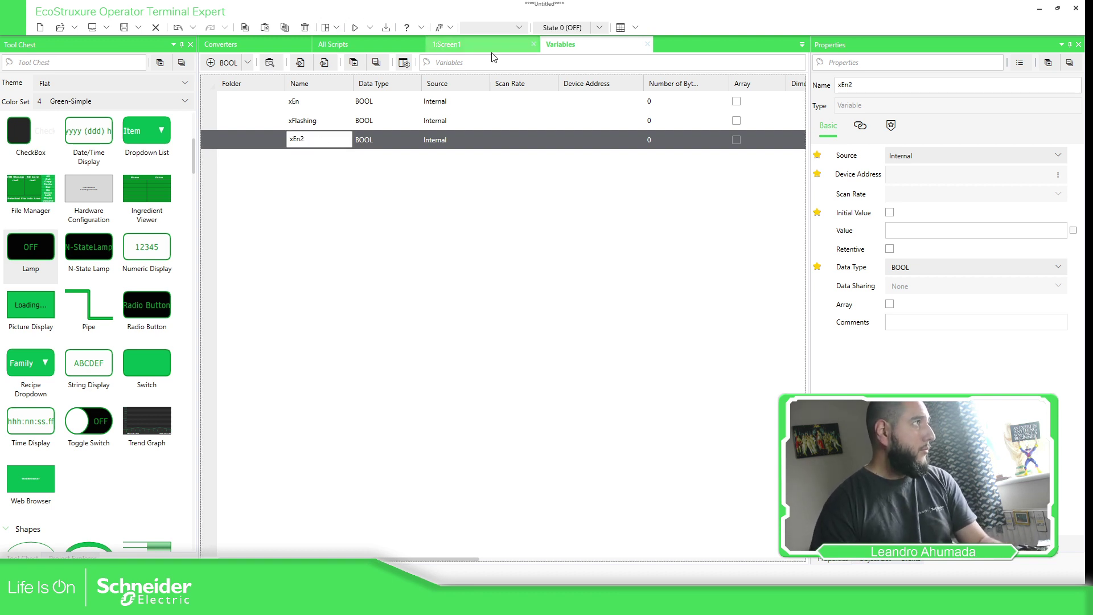
- Copy the ellipse and toggle switch below the originals, binding the new toggle to xEn2
{"action": "left_click", "coordinate": [493, 50]}
{"action": "left_click", "coordinate": [472, 250]}
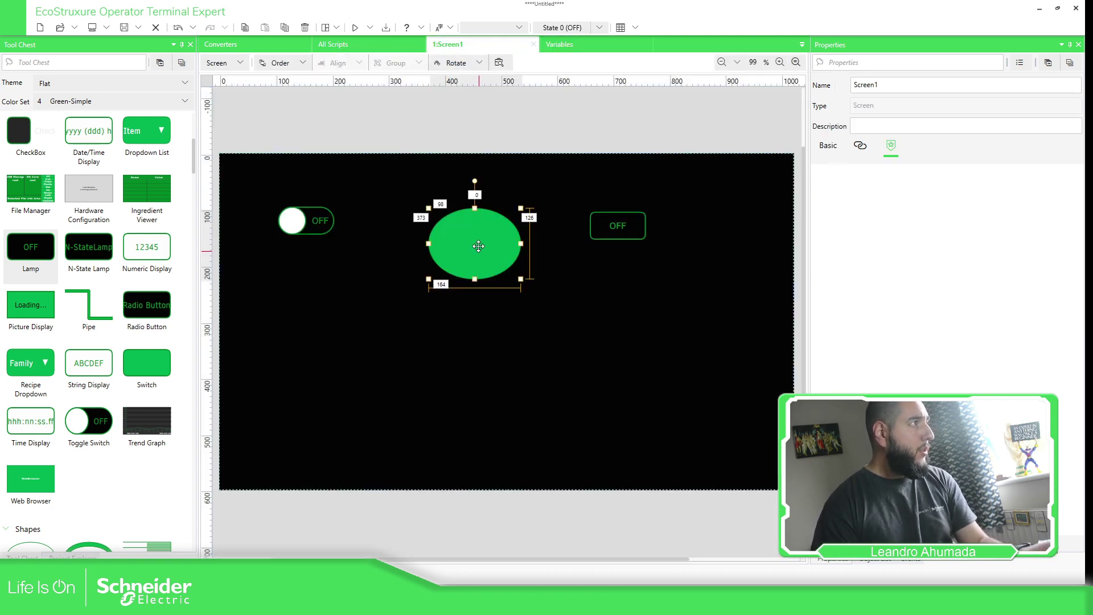
{"action": "left_click_drag", "start_coordinate": [476, 252], "coordinate": [482, 257]}
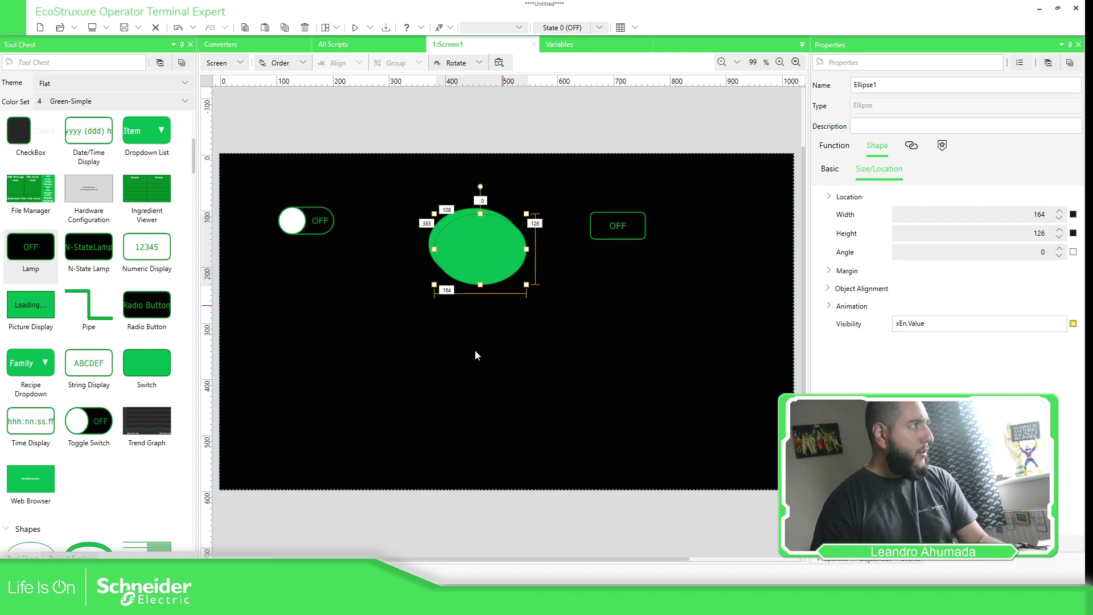
{"action": "left_click_drag", "start_coordinate": [477, 356], "coordinate": [476, 354]}
{"action": "left_click", "coordinate": [308, 229]}
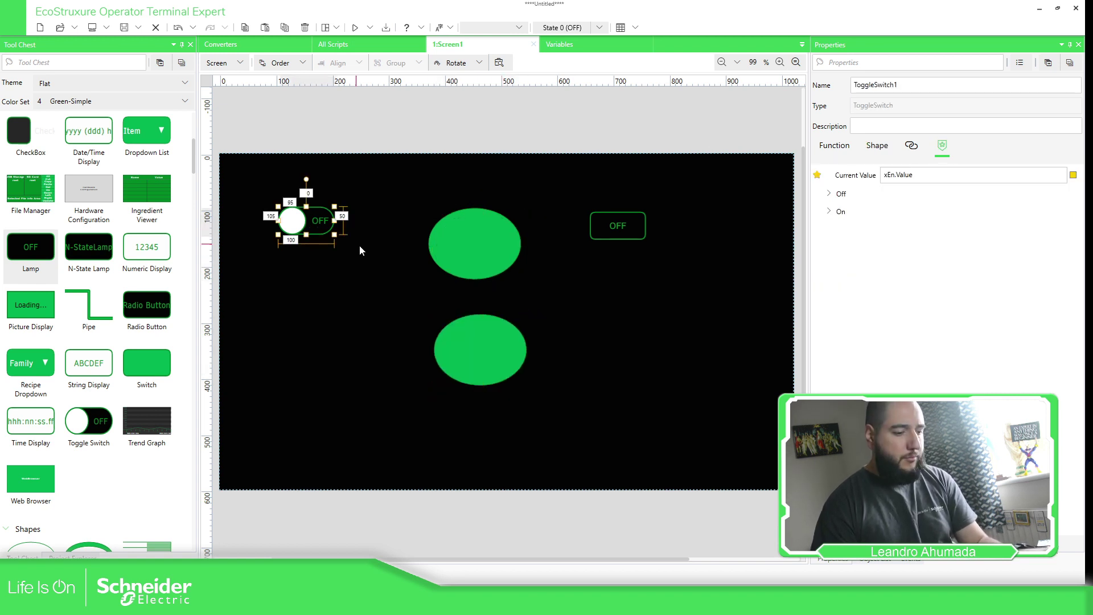
{"action": "left_click_drag", "start_coordinate": [314, 246], "coordinate": [319, 330]}
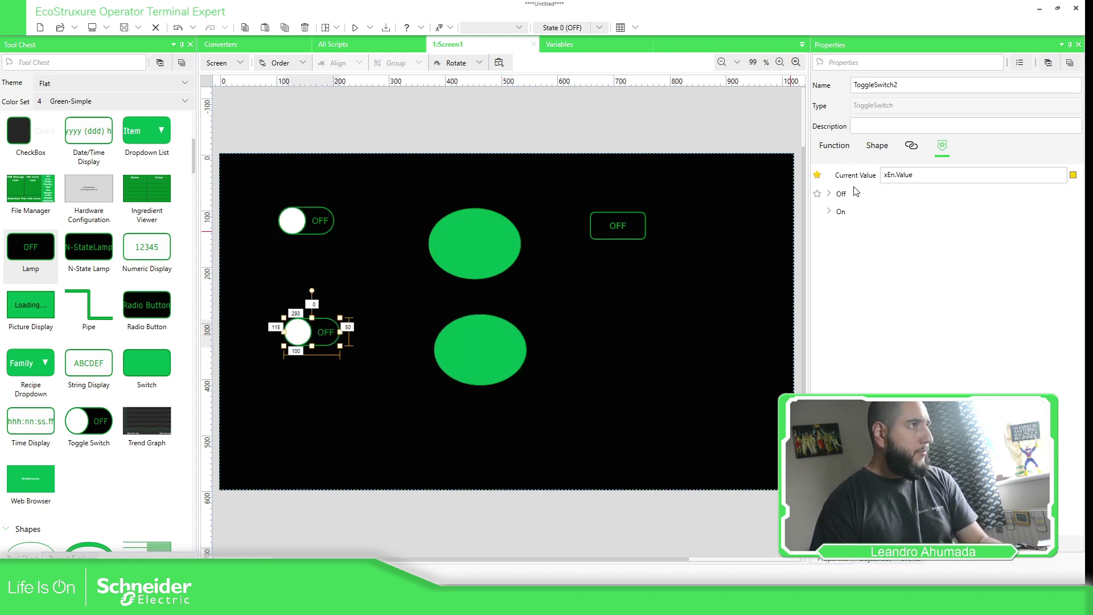
{"action": "left_click", "coordinate": [898, 176]}
{"action": "type", "text": "2"}
{"action": "left_click", "coordinate": [896, 191]}
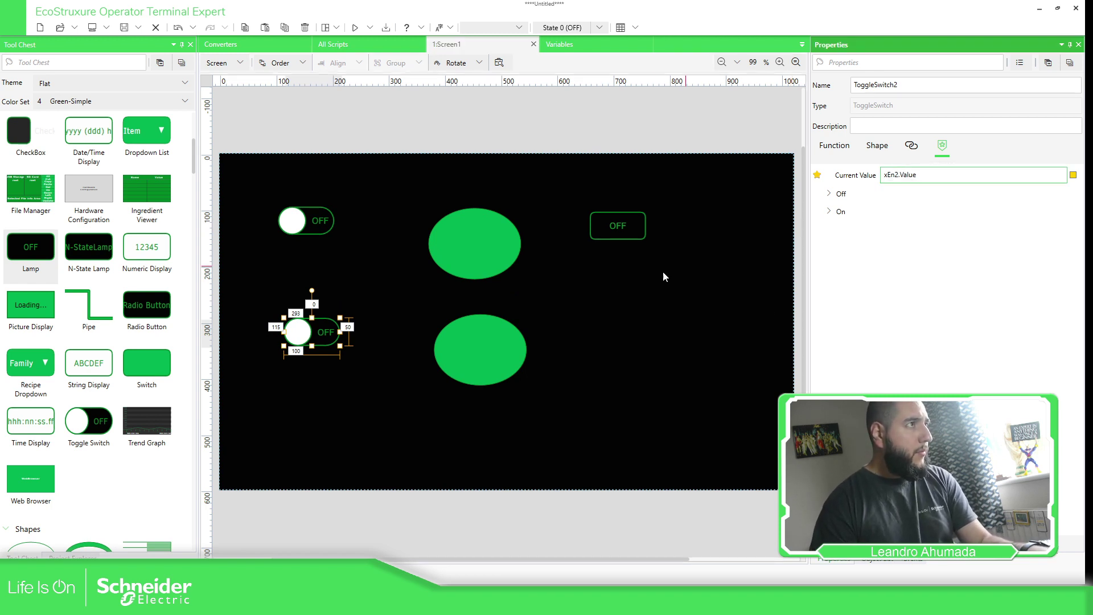
- Bind Ellipse2's visibility to xEn2 through the cFlashing converter
{"action": "left_click", "coordinate": [480, 356]}
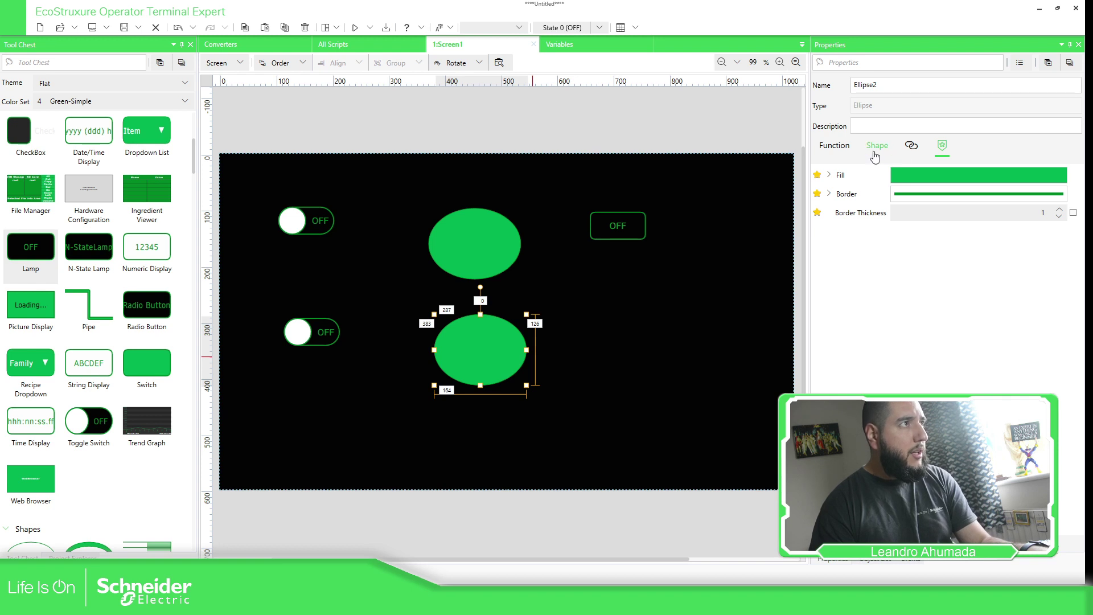
{"action": "left_click", "coordinate": [841, 147]}
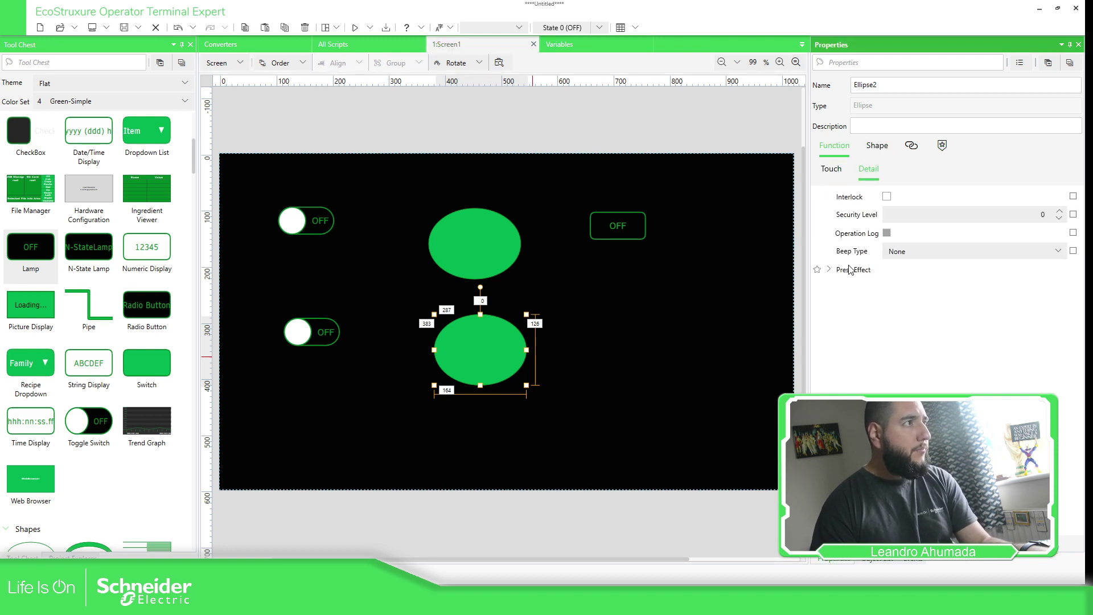
{"action": "left_click", "coordinate": [876, 146]}
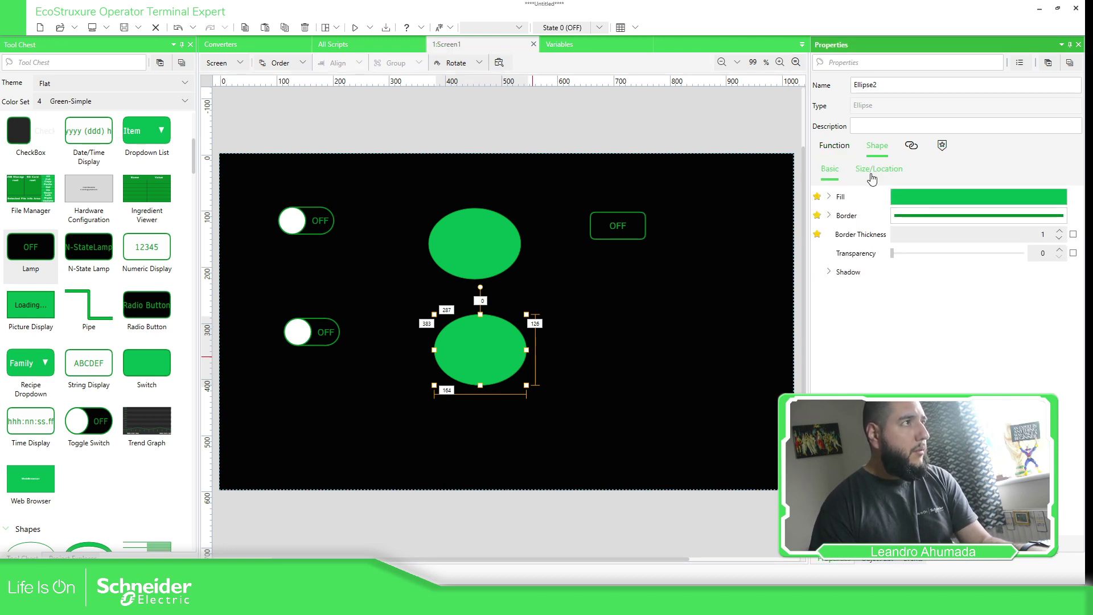
{"action": "left_click", "coordinate": [877, 169]}
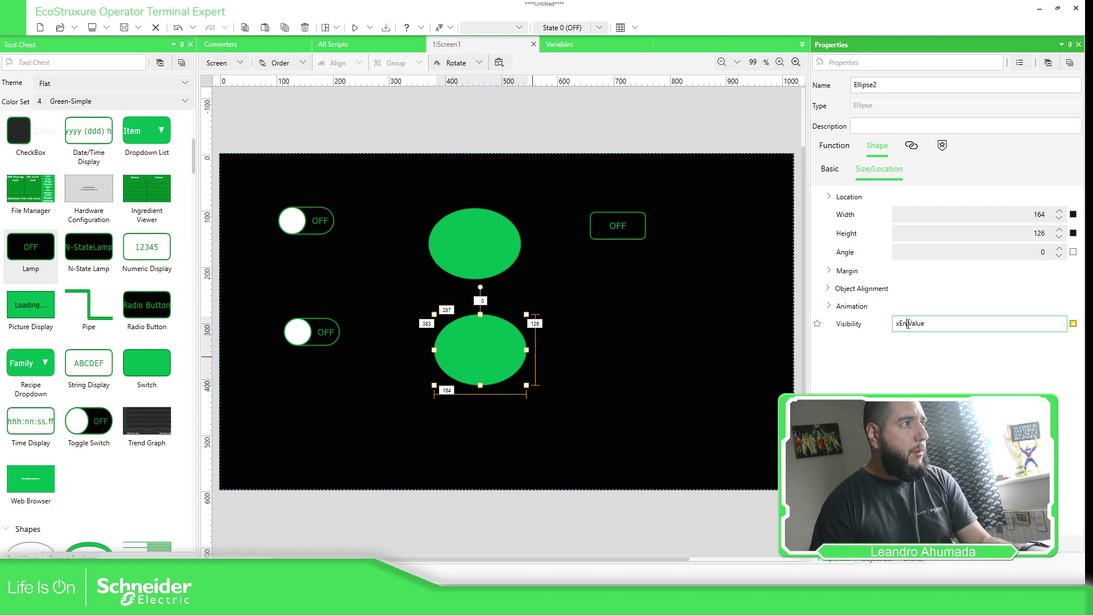
{"action": "type", "text": "2"}
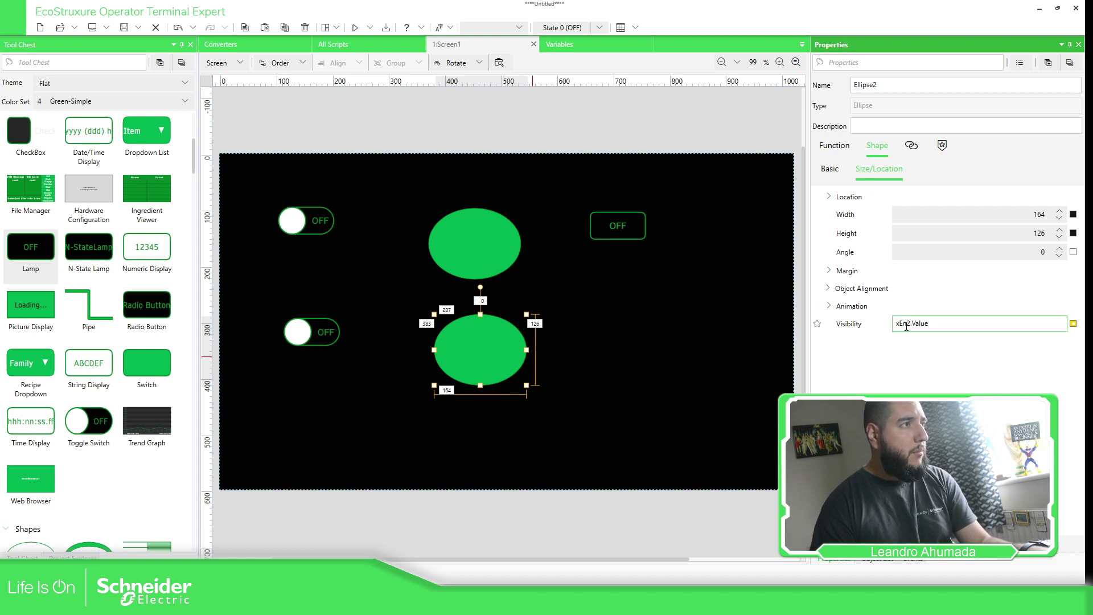
{"action": "left_click", "coordinate": [1073, 324]}
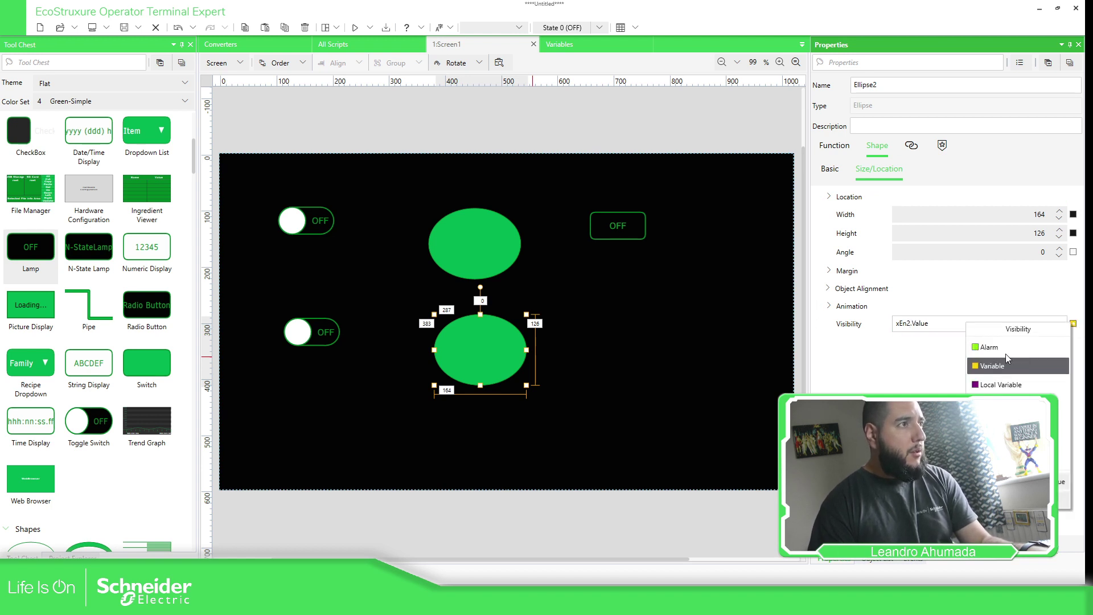
{"action": "left_click", "coordinate": [991, 366]}
{"action": "left_click", "coordinate": [342, 431]}
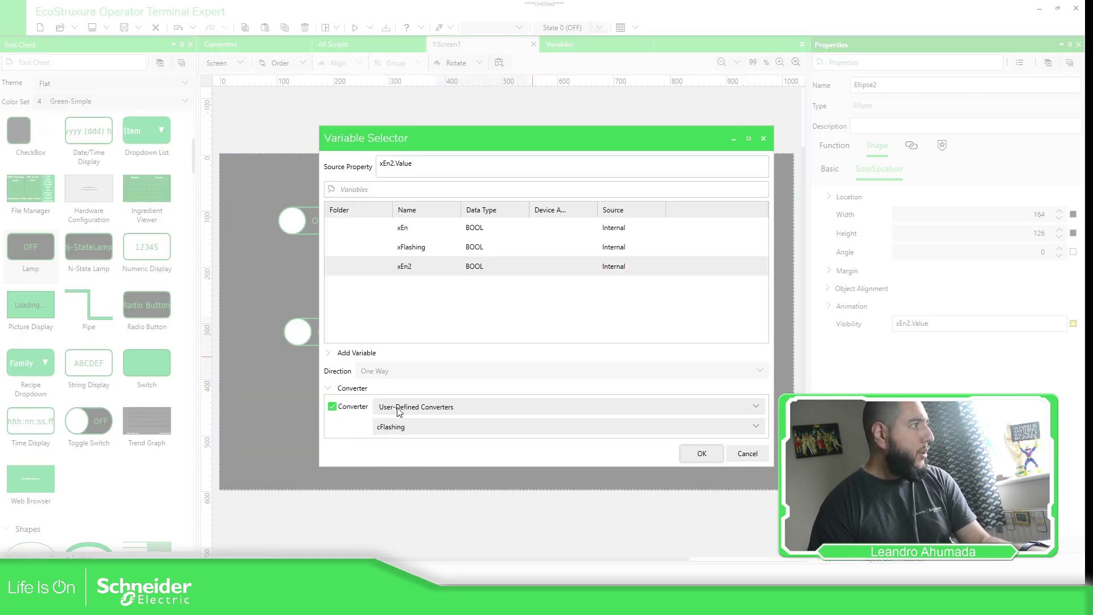
{"action": "left_click", "coordinate": [743, 459]}
- Simulate Screen1 and flip the upper and lower toggles on and off independently
{"action": "left_click", "coordinate": [628, 302]}
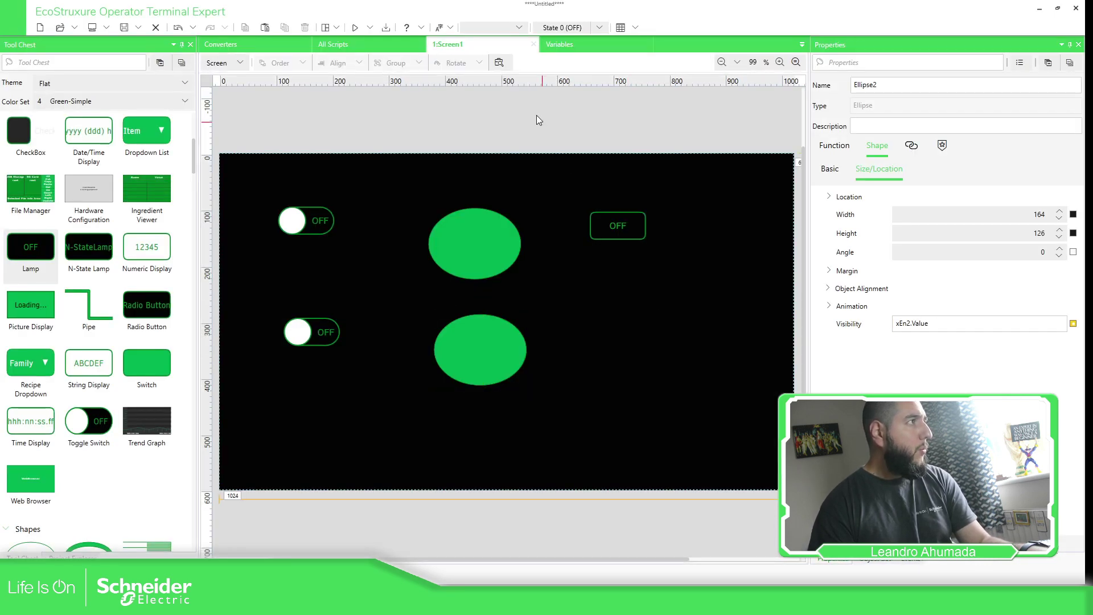
{"action": "left_click", "coordinate": [370, 28]}
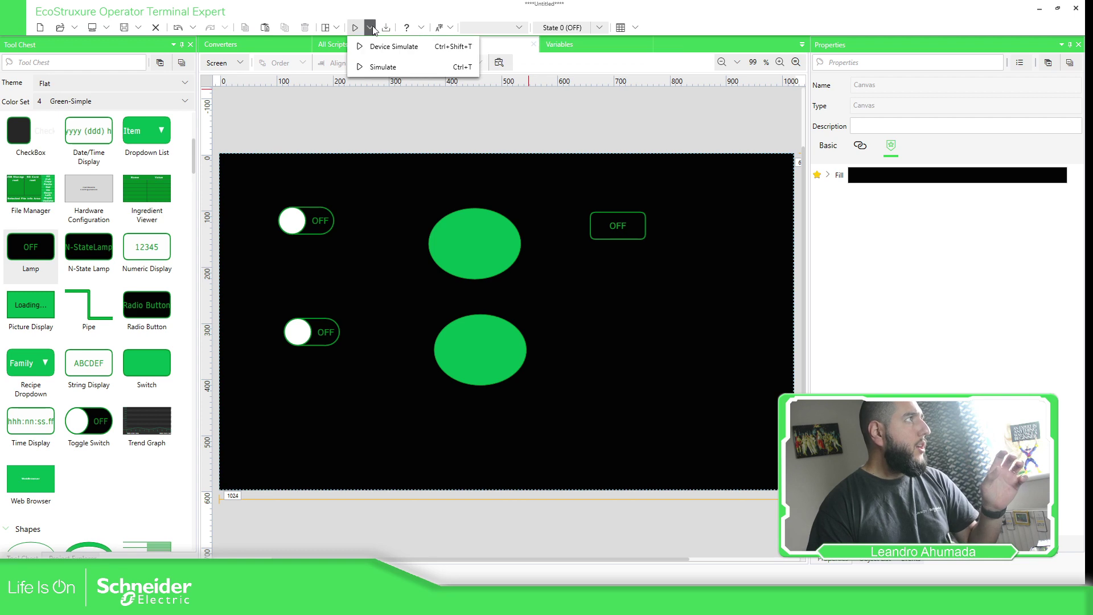
{"action": "left_click", "coordinate": [381, 56]}
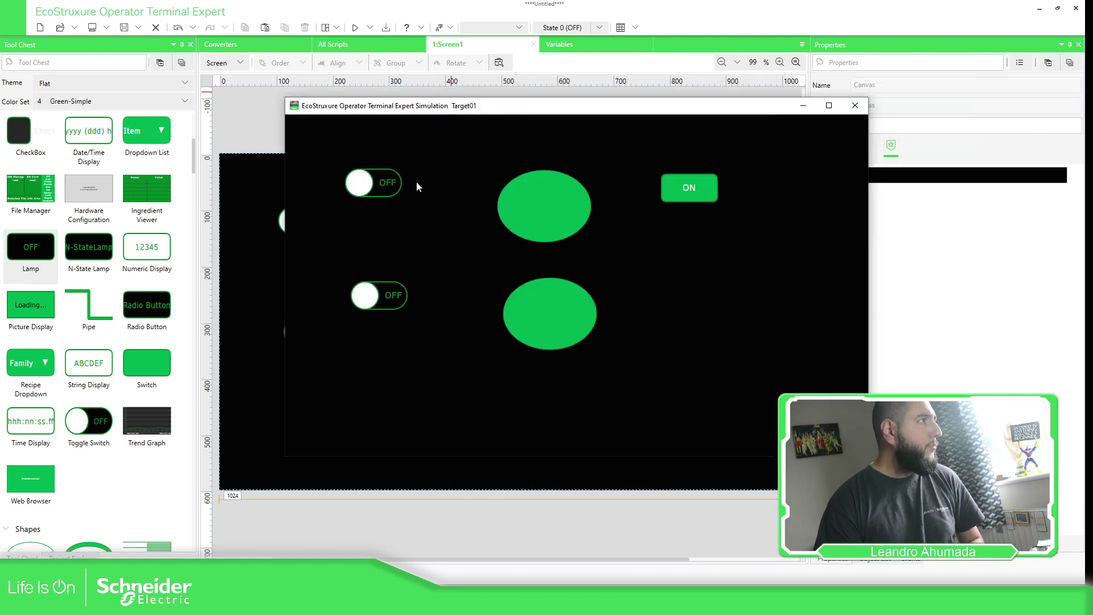
{"action": "left_click", "coordinate": [360, 182]}
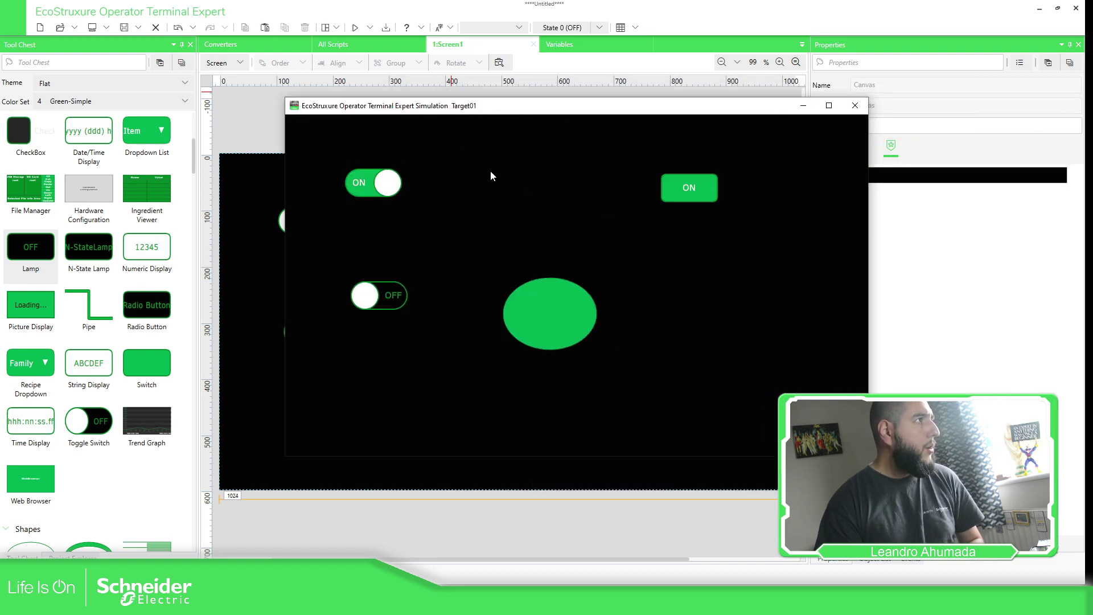
{"action": "left_click", "coordinate": [376, 308]}
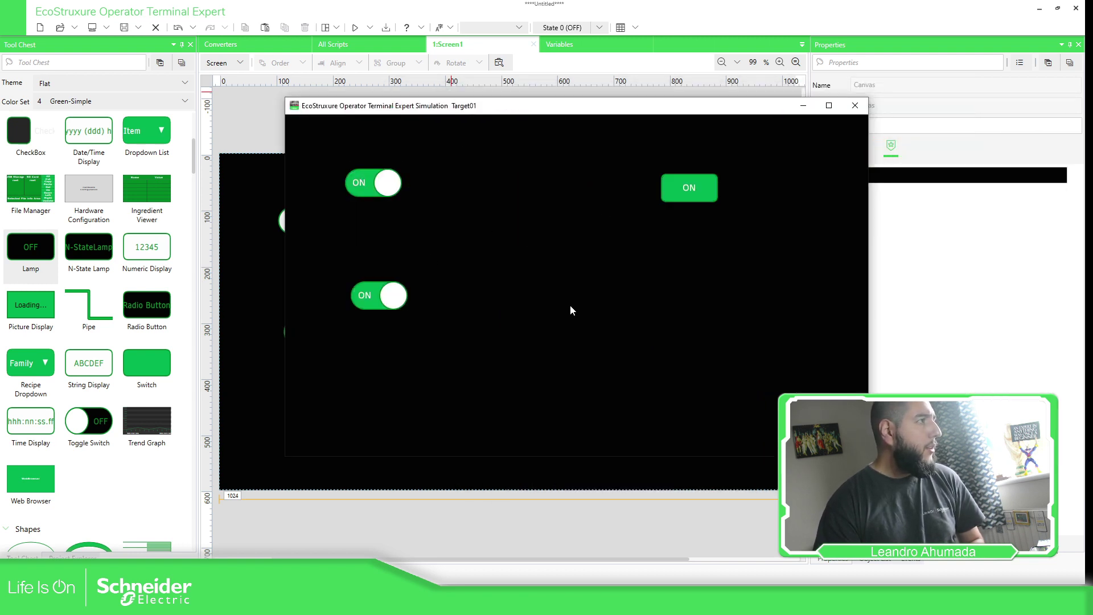
{"action": "left_click", "coordinate": [377, 193]}
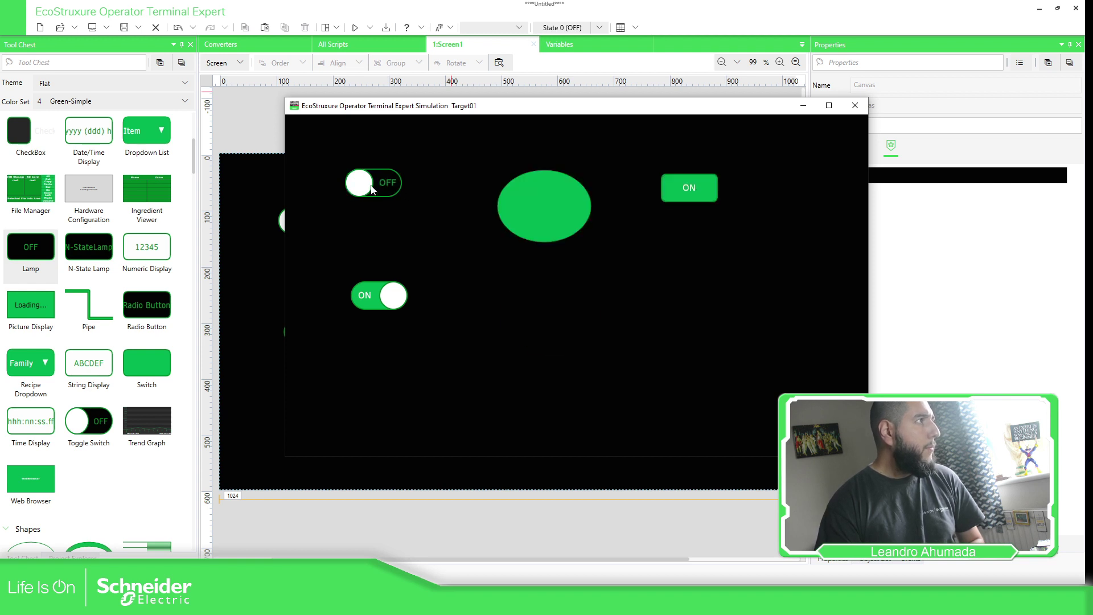
{"action": "left_click", "coordinate": [391, 302]}
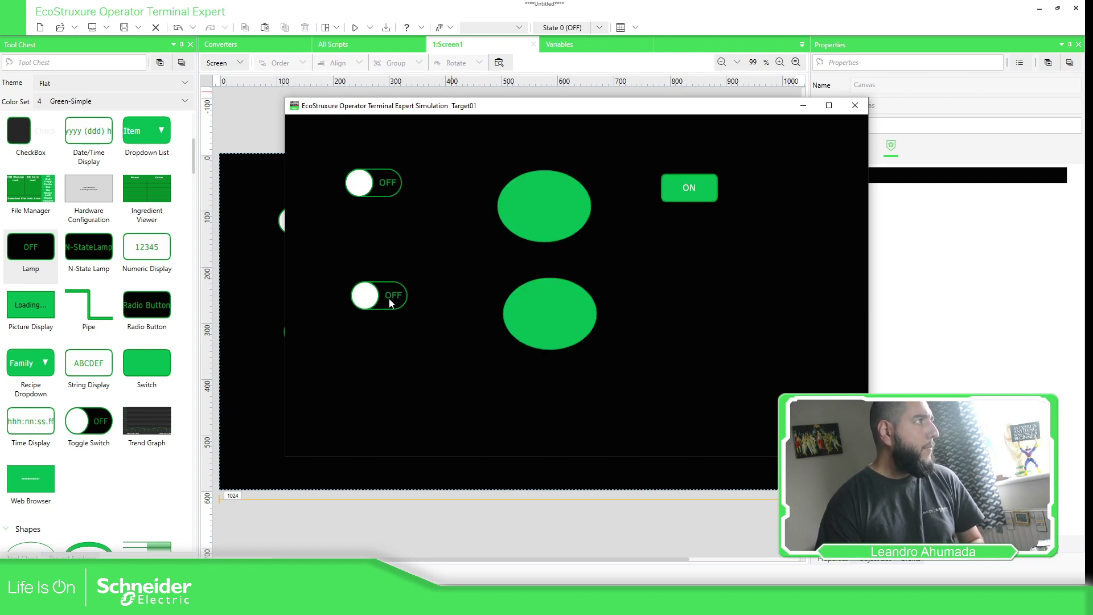
{"action": "left_click", "coordinate": [391, 303]}
{"action": "left_click", "coordinate": [391, 304]}
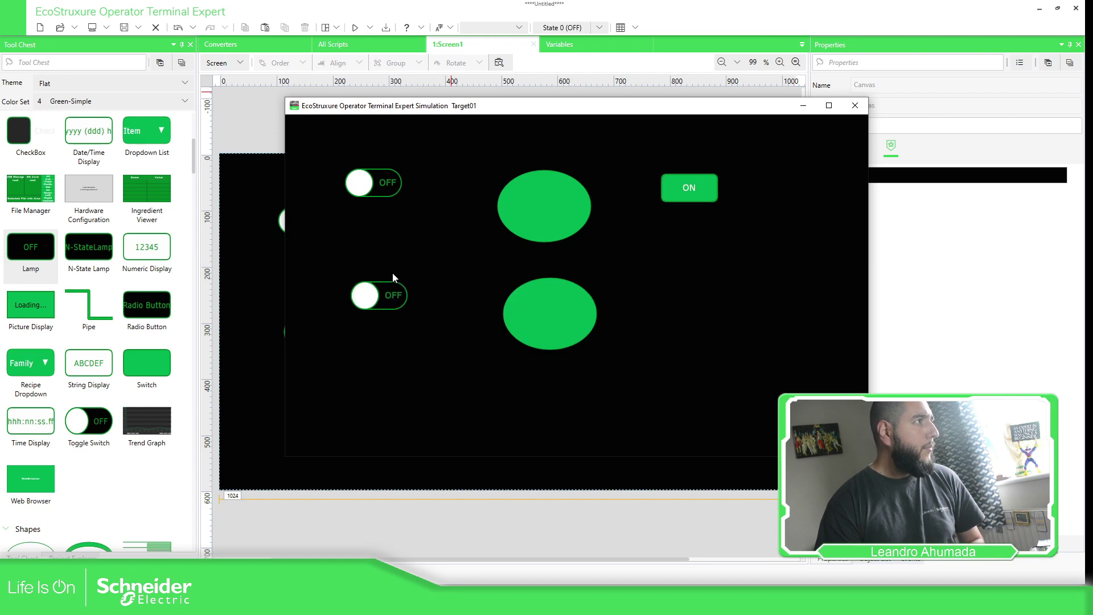
{"action": "left_click", "coordinate": [376, 180]}
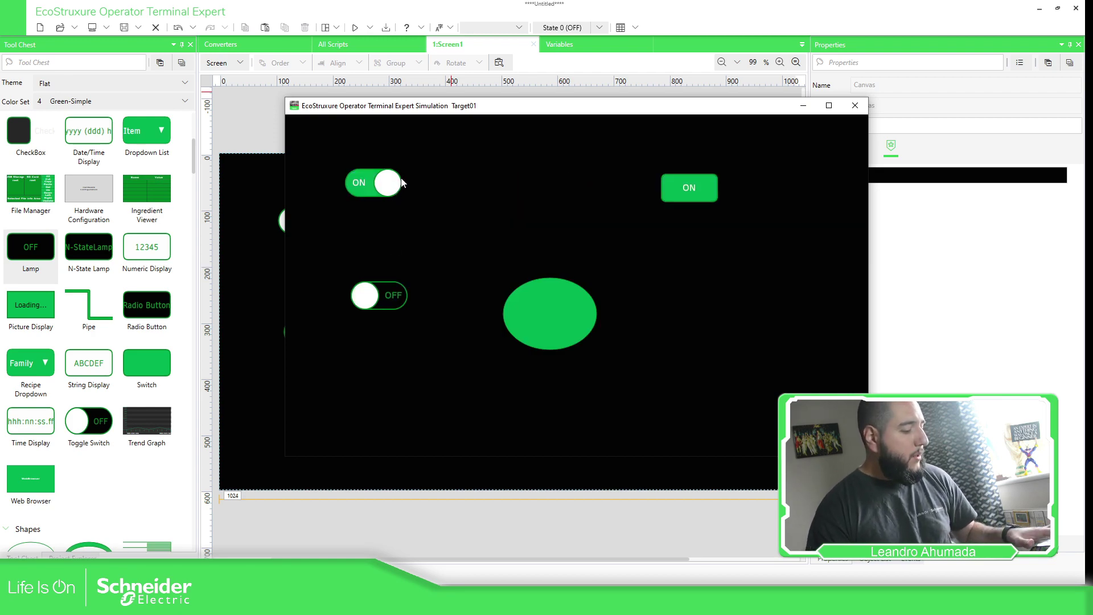